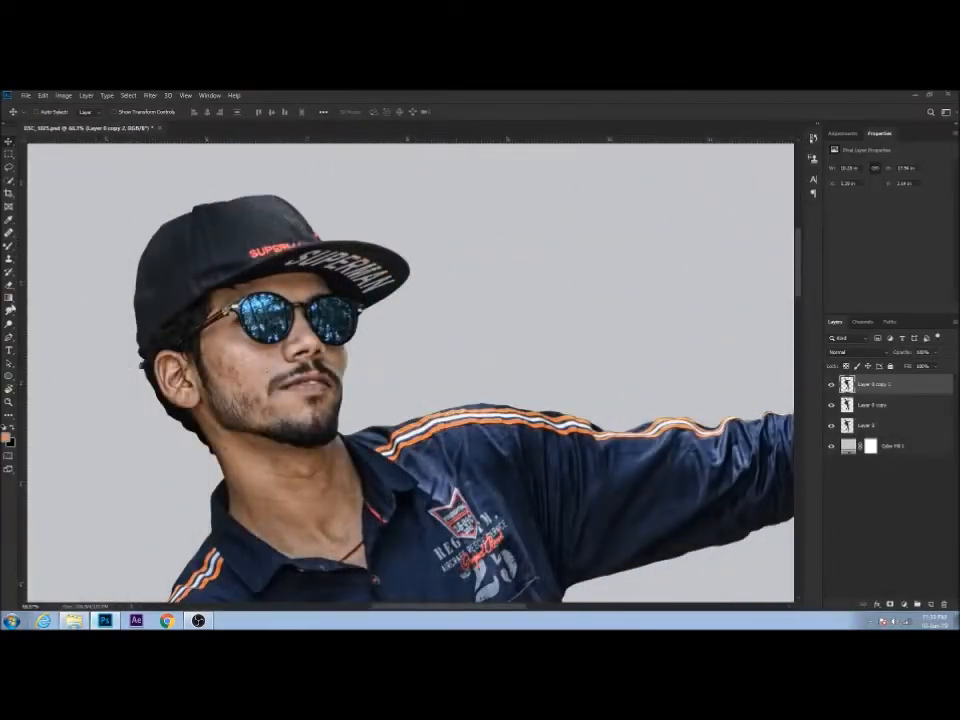
Activate the Smudge tool and choose a brush preset from the smudge brushes group
right_click(9, 310)
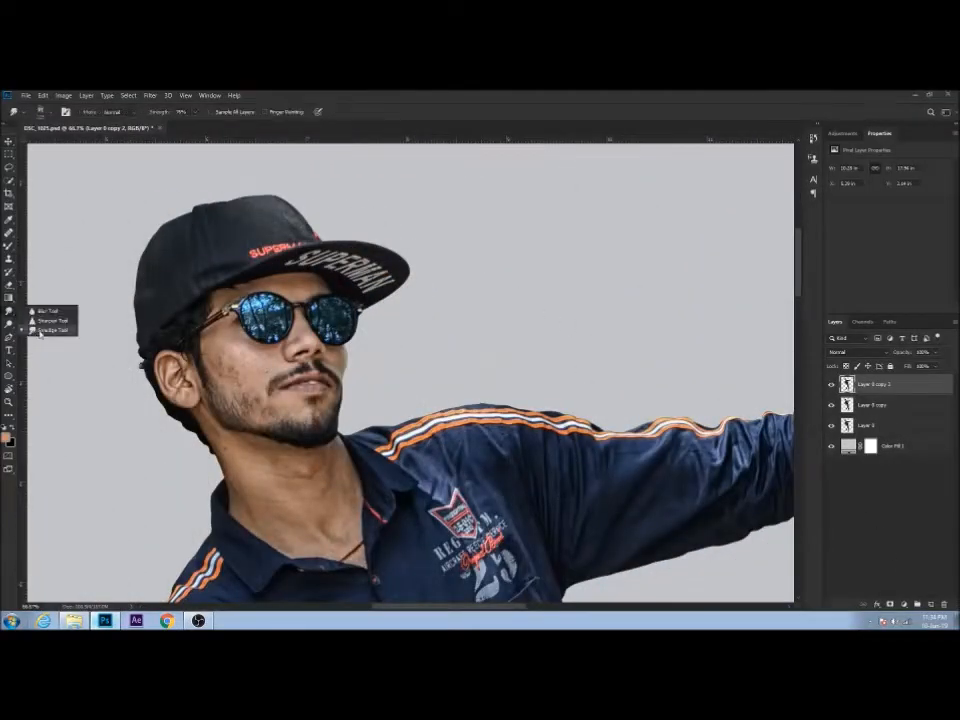
left_click(48, 330)
right_click(248, 329)
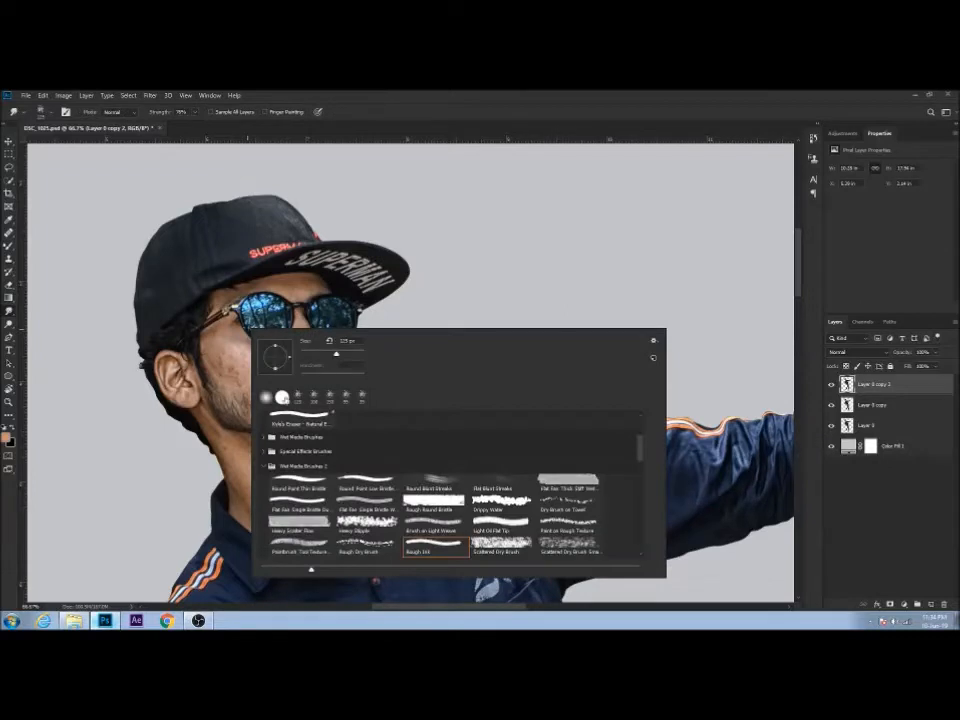
left_click(270, 426)
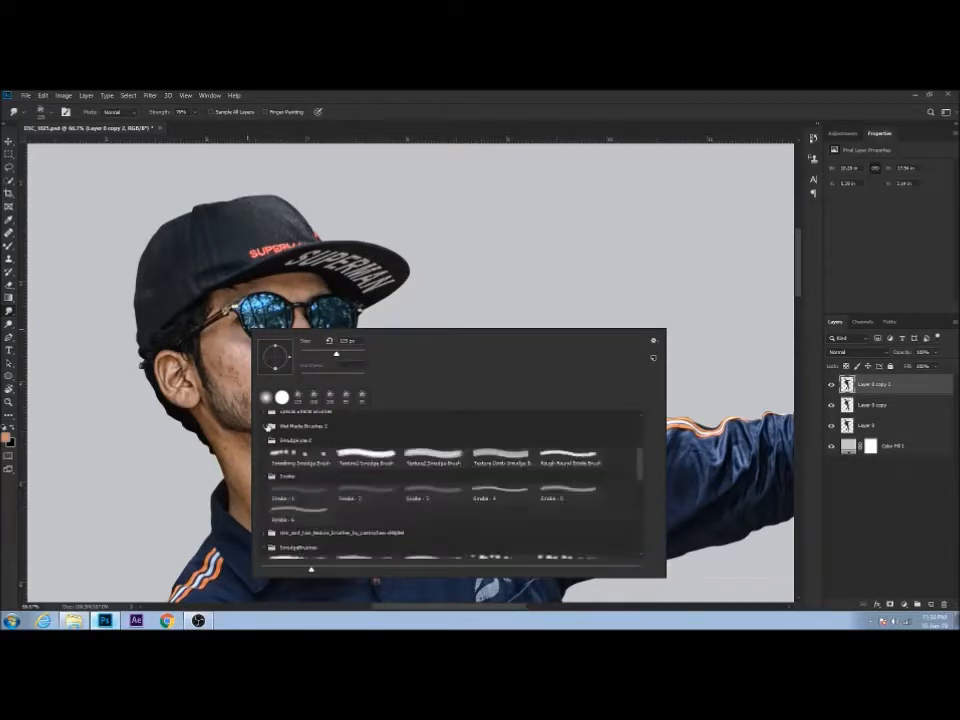
left_click(280, 462)
left_click(349, 95)
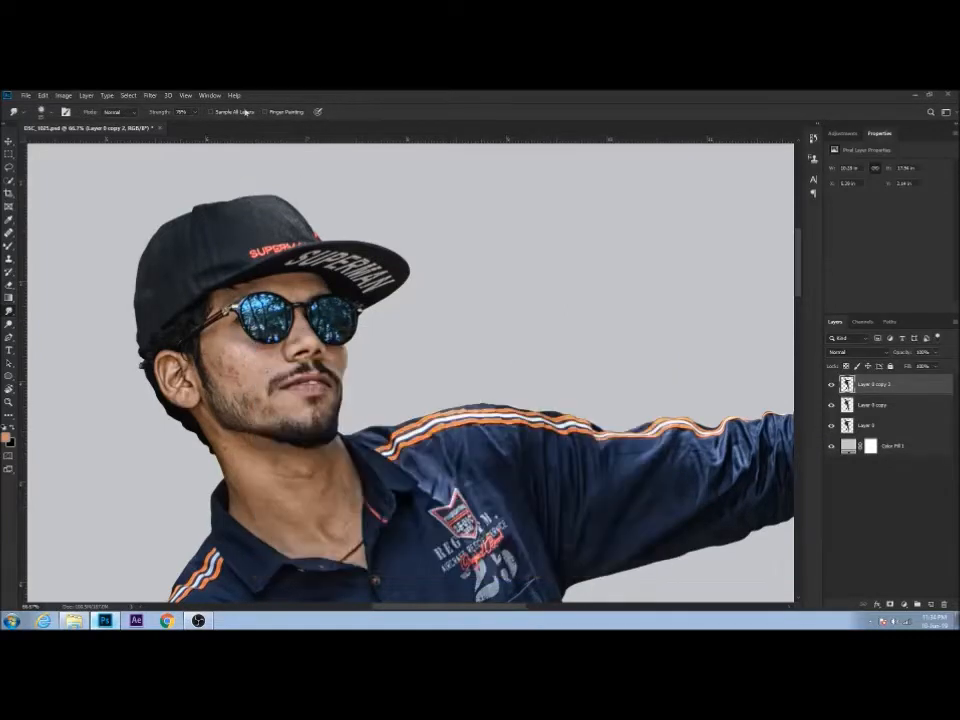
Lower the Smudge strength to 17% and smooth the blemished skin on the man's cheek
left_click(157, 112)
key("ctrl+plus")
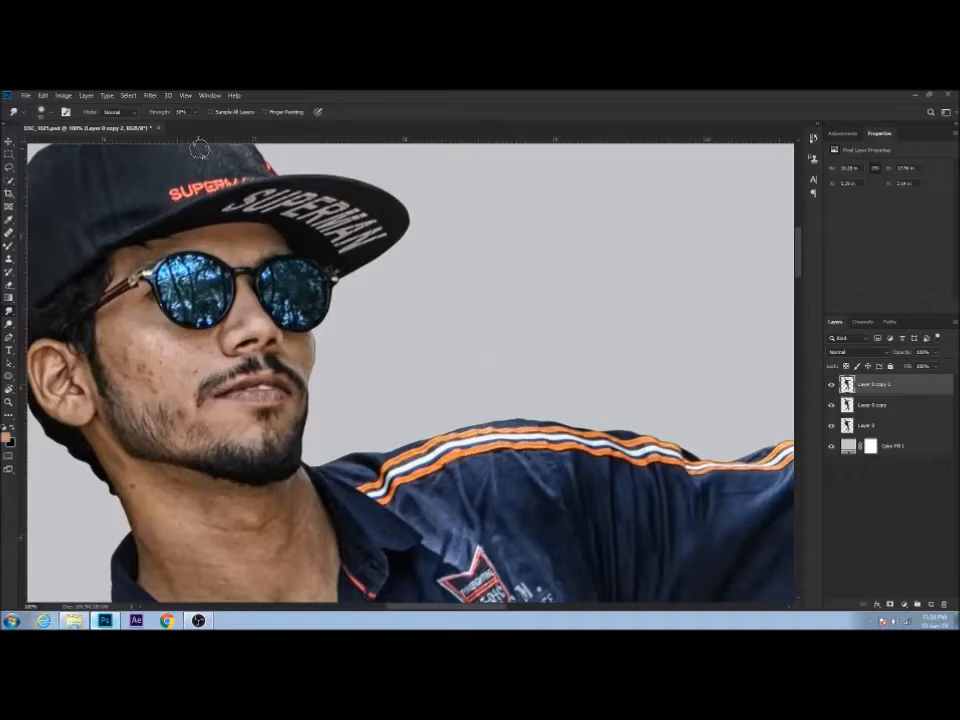
left_click_drag(167, 113, 162, 113)
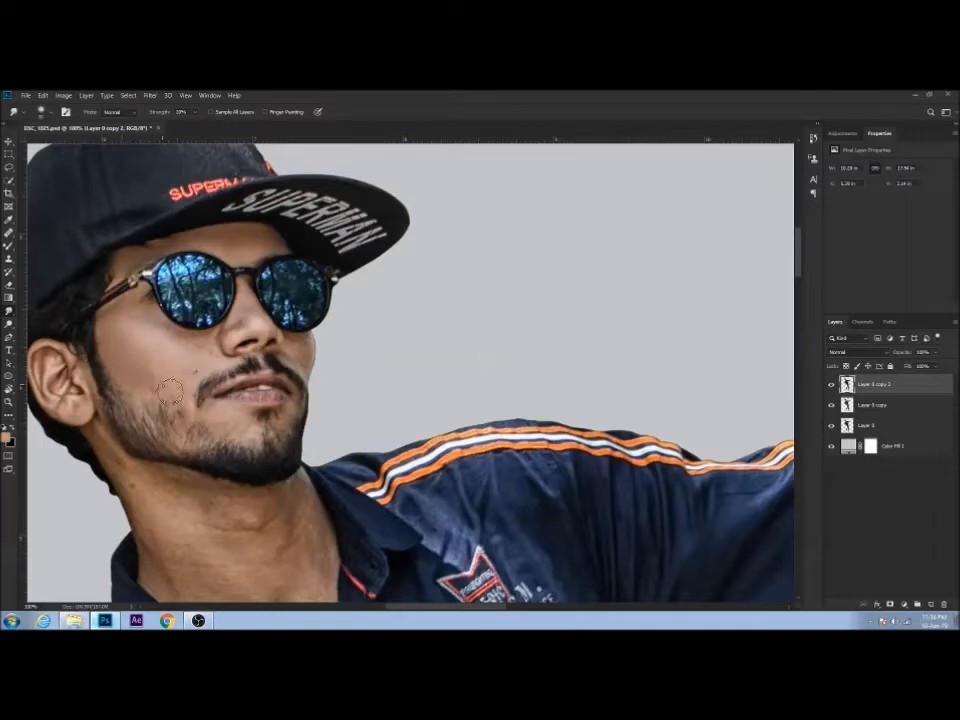
left_click_drag(163, 113, 159, 115)
left_click_drag(202, 379, 195, 362)
Load the outline of the top figure layer as a selection and smudge the remaining face, neck and ear skin smooth
left_click(845, 385, "ctrl")
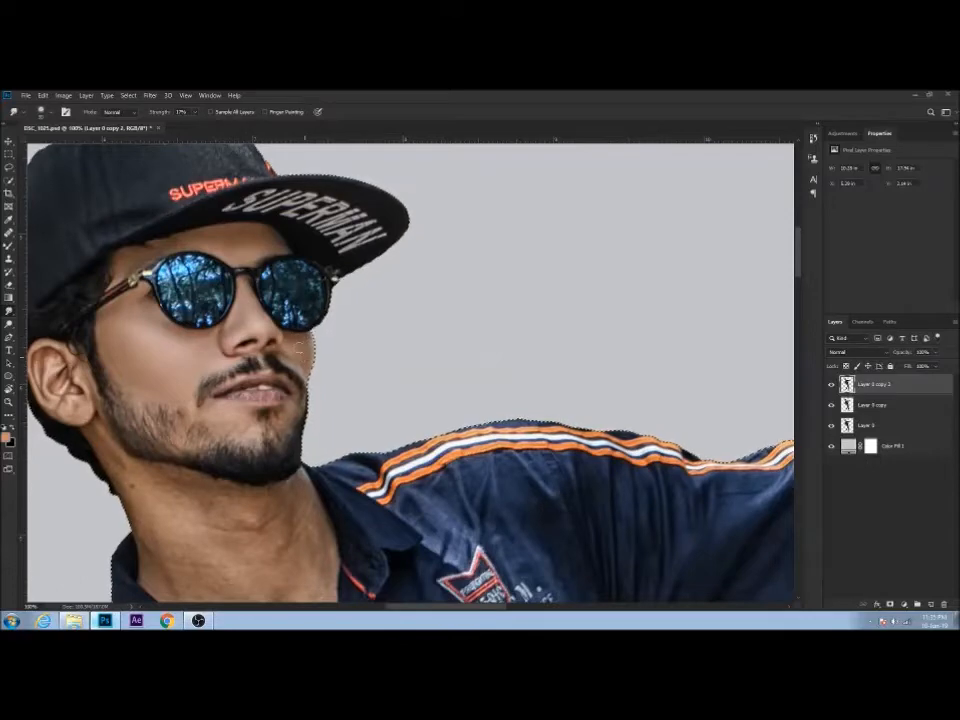
scroll(127, 459, "down", 1)
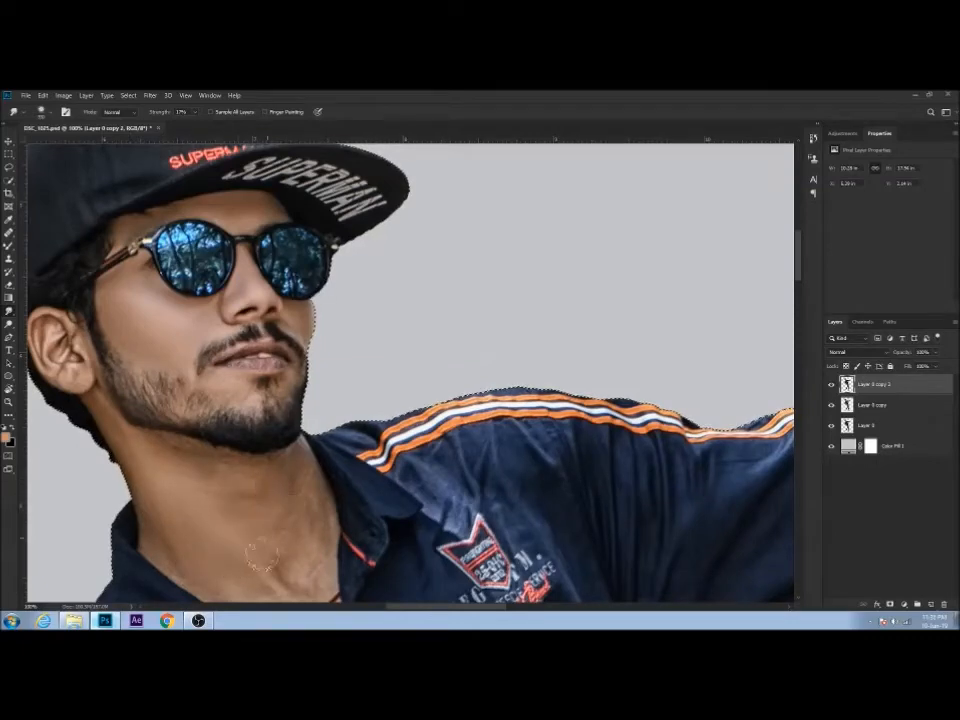
scroll(223, 492, "down", 1)
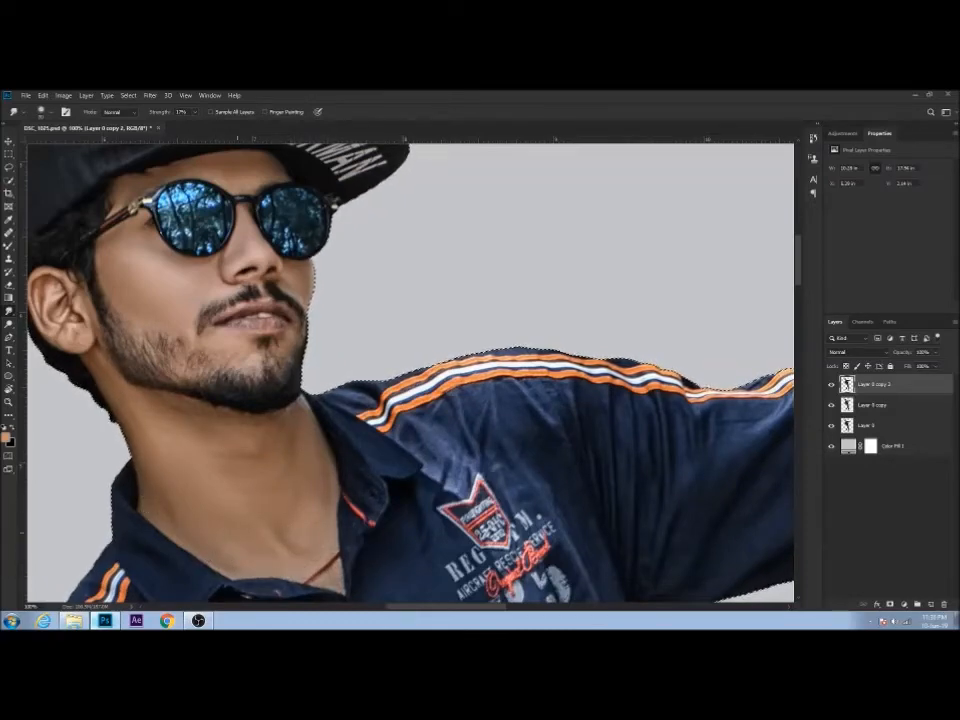
scroll(83, 377, "up", 2)
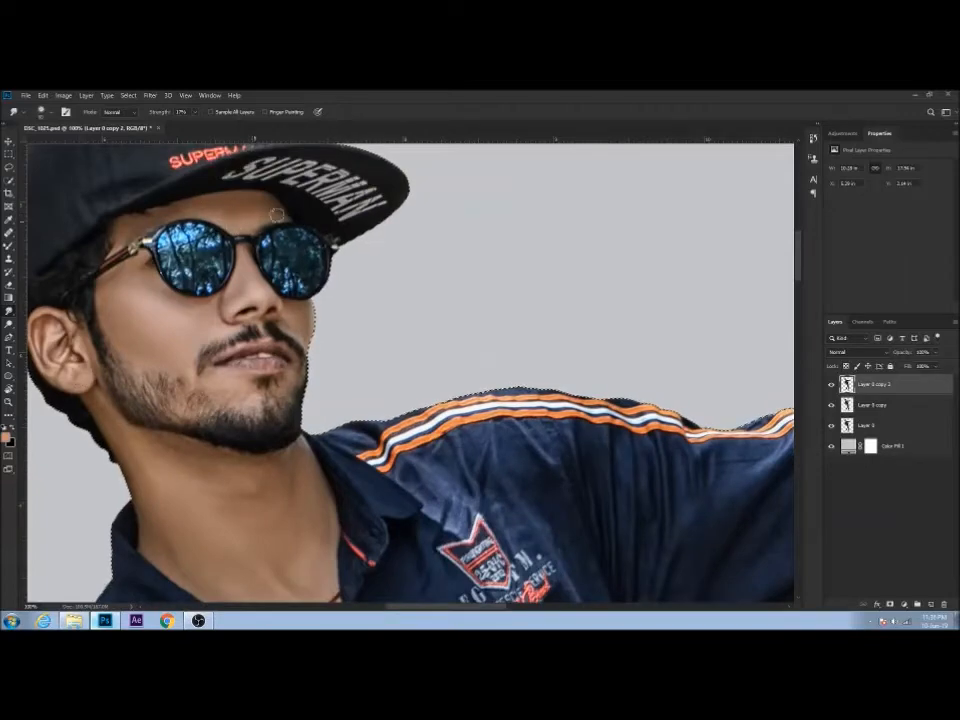
left_click_drag(230, 237, 277, 233)
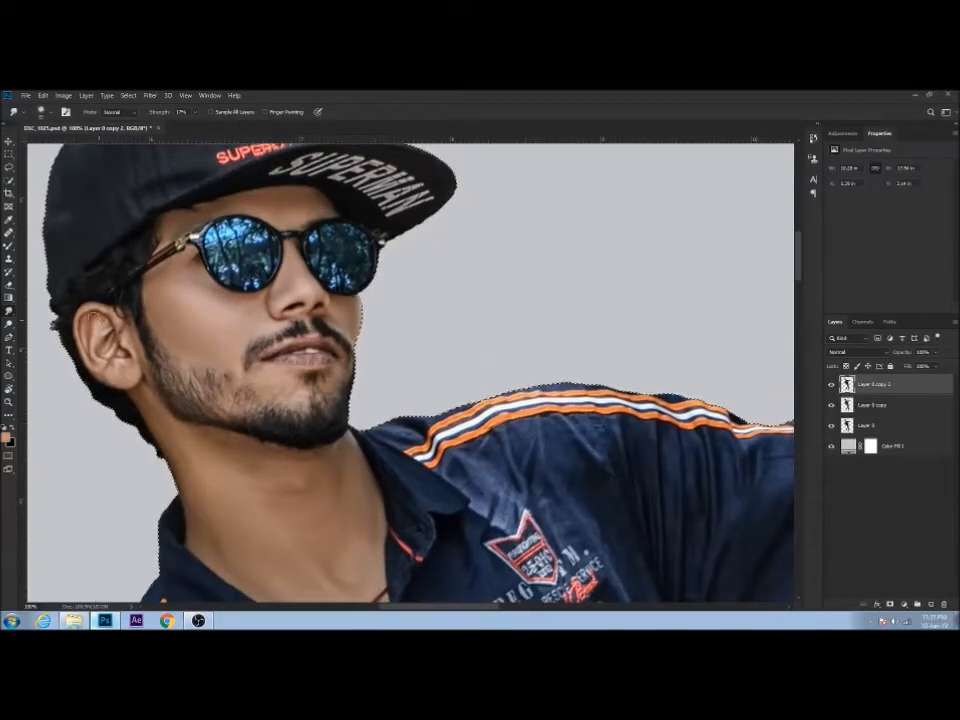
scroll(163, 440, "down", 1)
scroll(163, 440, "up", 3)
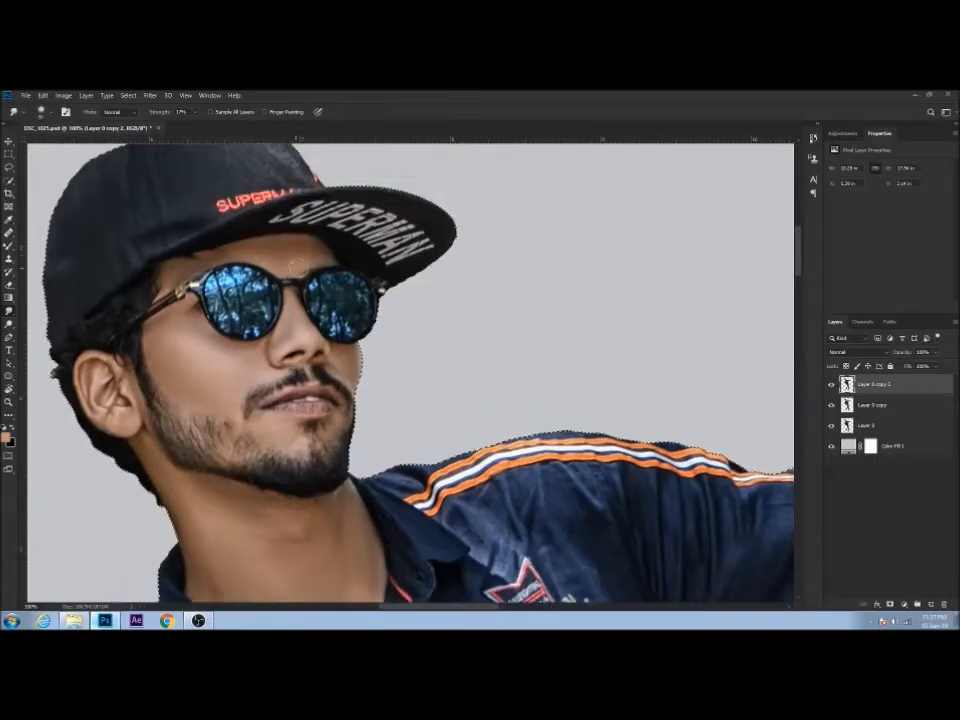
Smudge the skin smooth on the bent forearm and the hand resting in the pocket
scroll(394, 345, "down", 6)
scroll(394, 345, "up", 2)
mouse_move(297, 322)
left_mouse_down()
mouse_move(300, 282)
mouse_move(364, 321)
mouse_move(407, 311)
mouse_move(411, 371)
left_mouse_up()
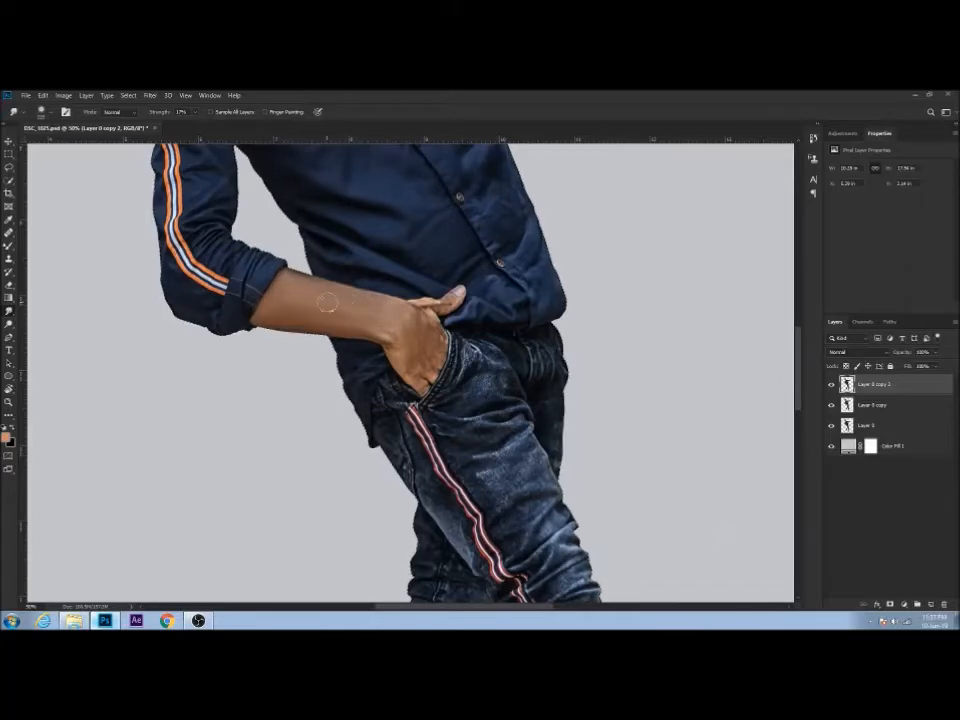
key("ctrl+minus")
key("ctrl+minus")
key("ctrl+minus")
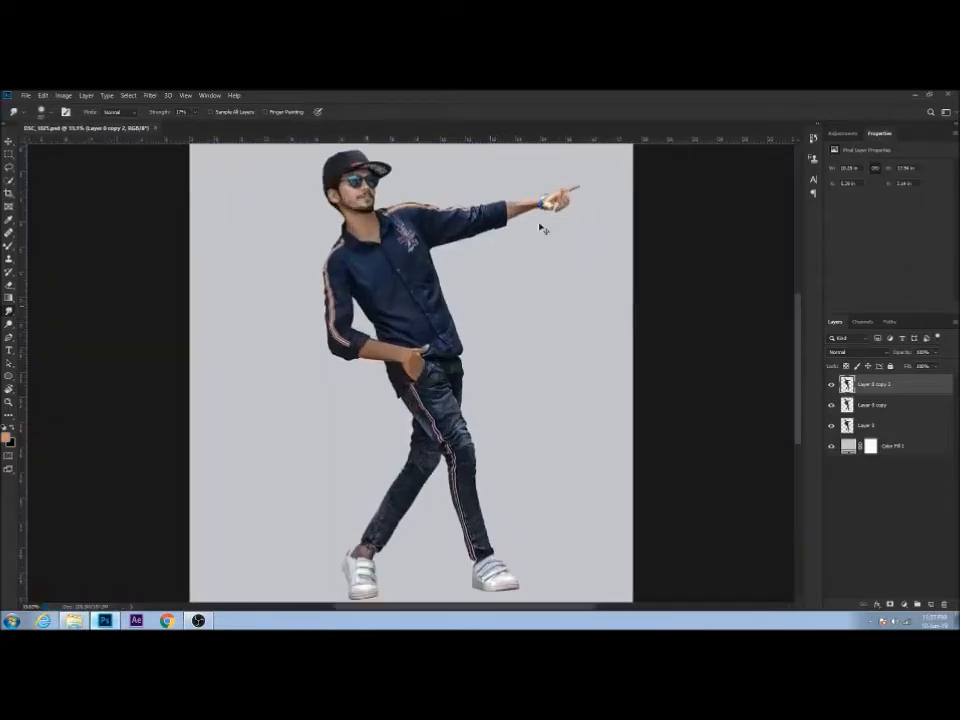
Smudge the skin smooth on the outstretched forearm and pointing hand
key("ctrl+plus")
key("ctrl+plus")
left_click_drag(620, 195, 395, 420)
mouse_move(397, 273)
left_mouse_down()
mouse_move(401, 290)
mouse_move(463, 257)
left_mouse_up()
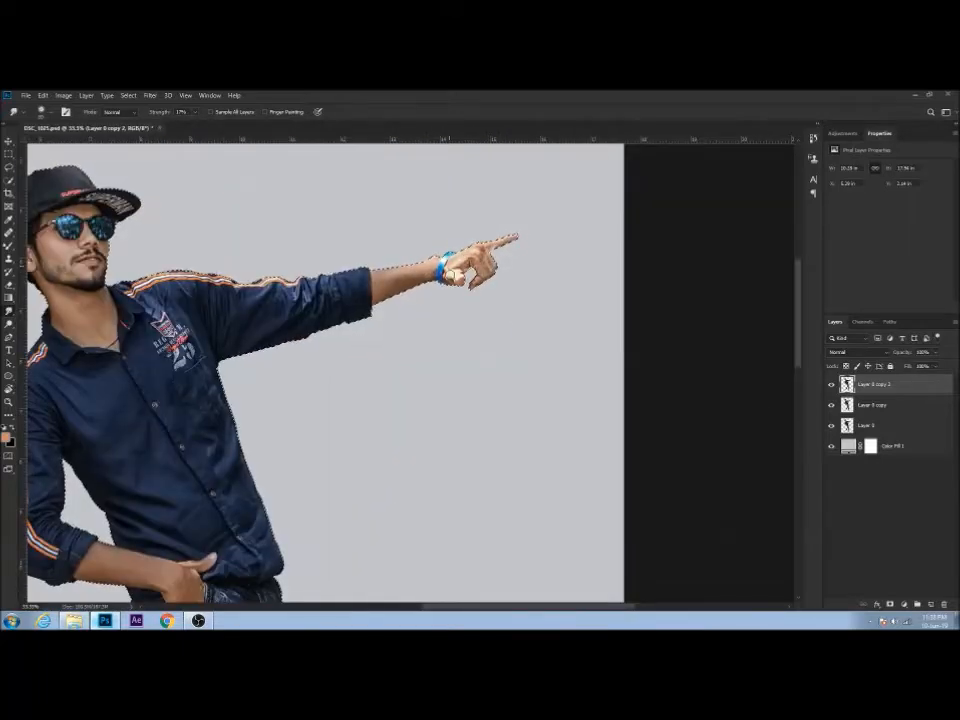
scroll(325, 370, "down", 5)
scroll(325, 370, "up", 5)
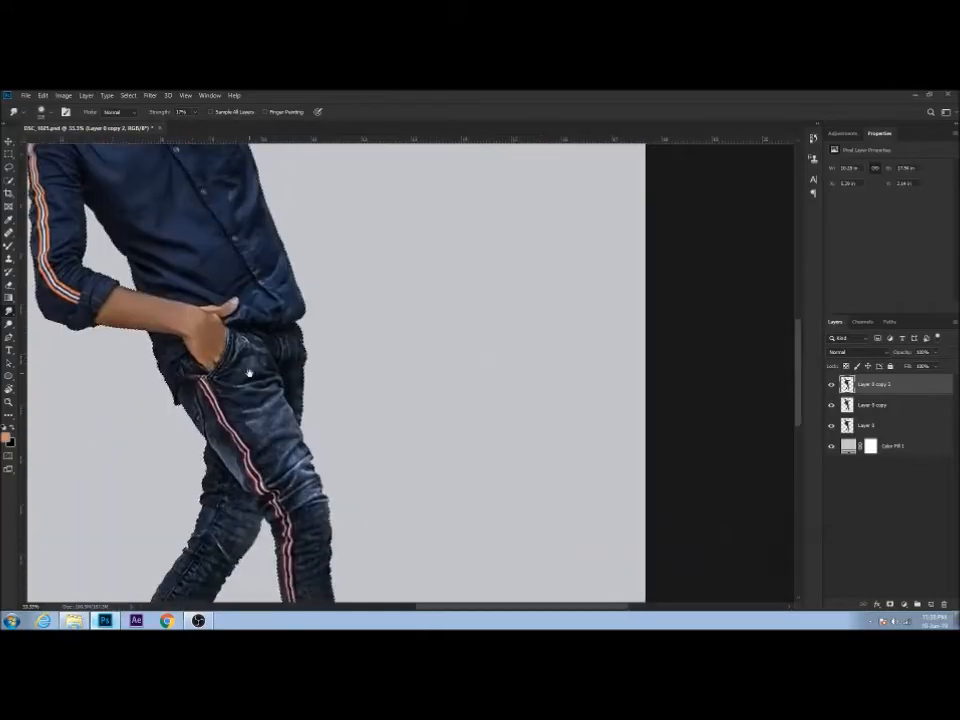
key("ctrl+0")
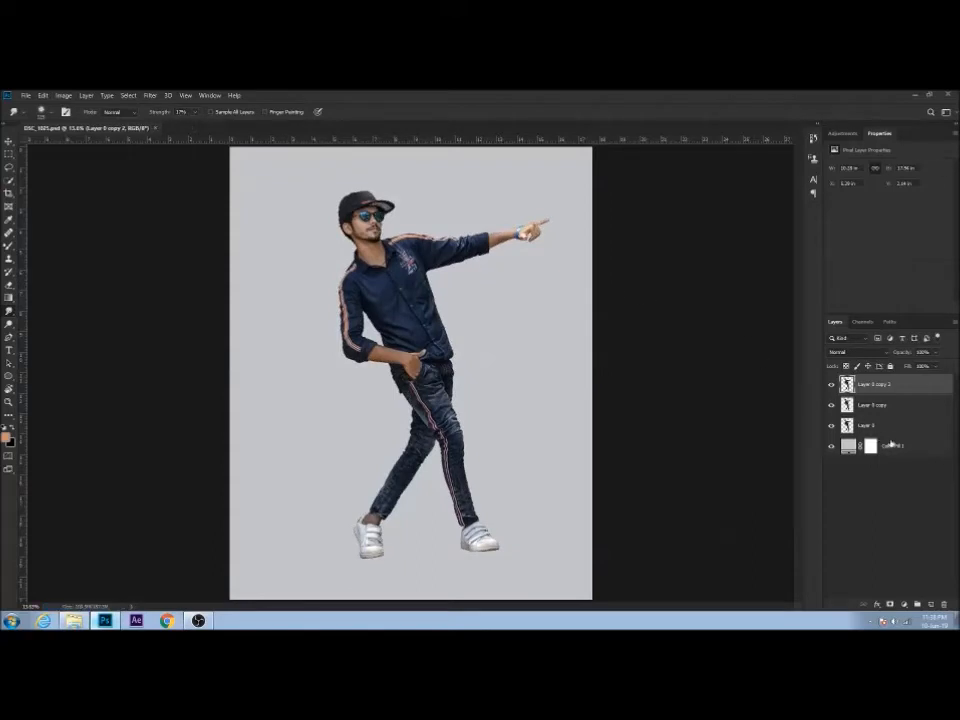
Place the red-lettered EARTH wall photo from the LATEST folder directly above the Color Fill 1 layer, keeping the default Camera Raw settings
left_click(892, 444)
left_click(73, 622)
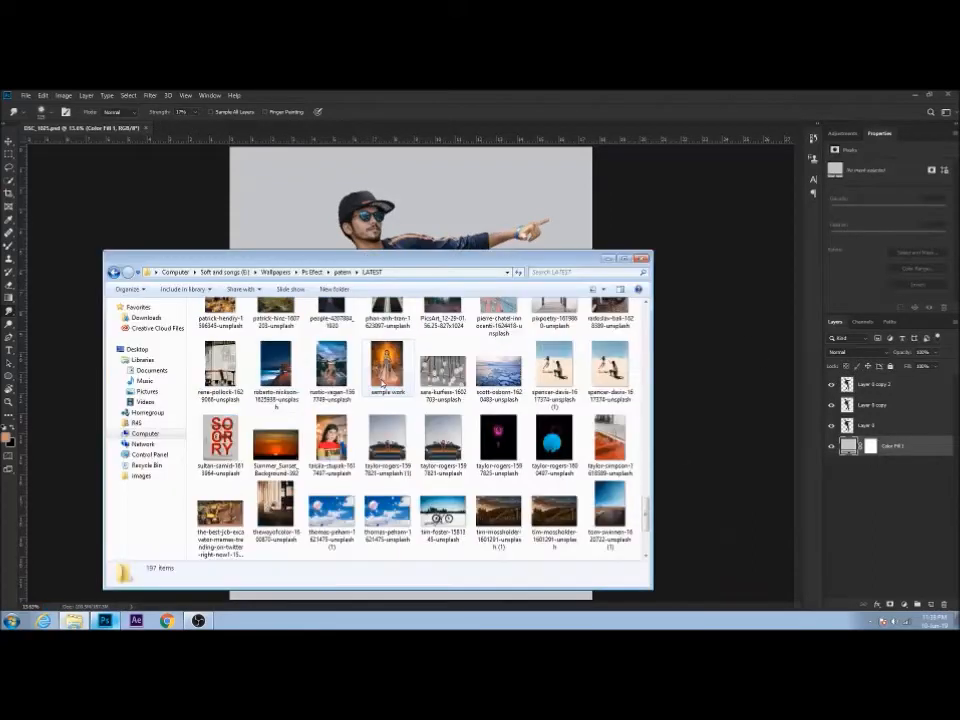
left_click_drag(221, 438, 394, 236)
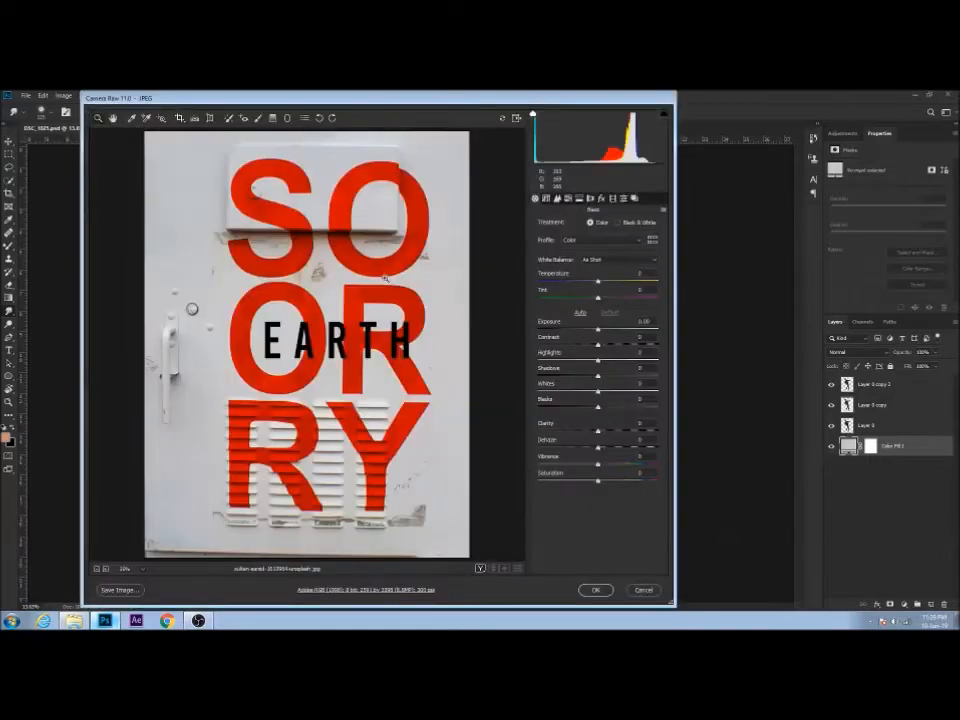
left_click(596, 589)
key("Return")
Scale the placed wall photo to about 197% and position its red lettering behind the man
key("ctrl+minus")
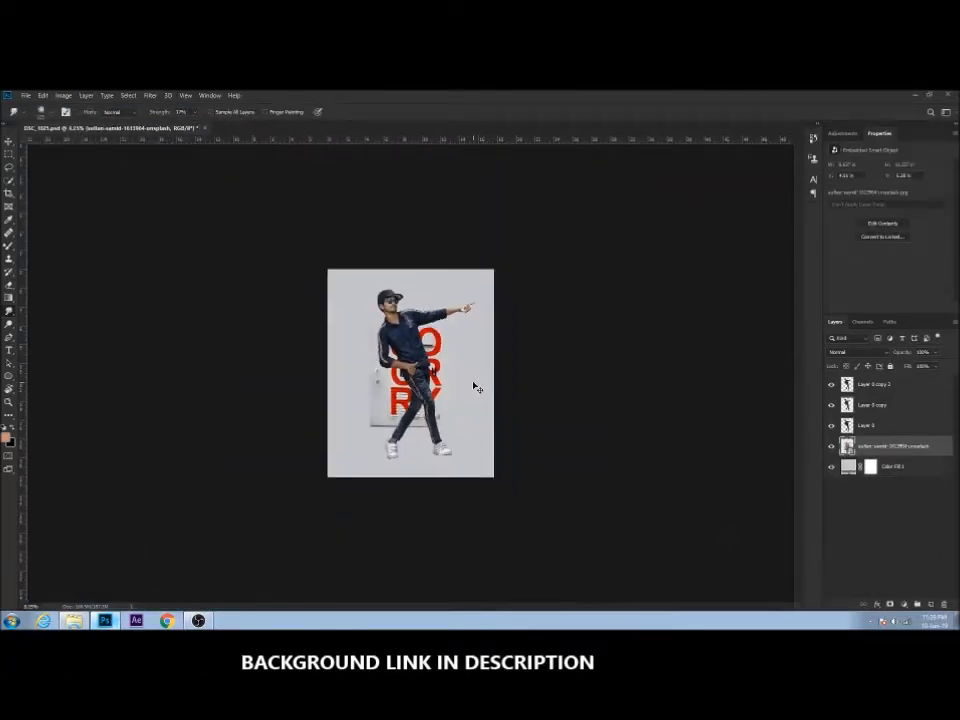
key("ctrl+t")
mouse_move(454, 374)
left_mouse_down()
mouse_move(545, 385)
mouse_move(439, 386)
left_mouse_up()
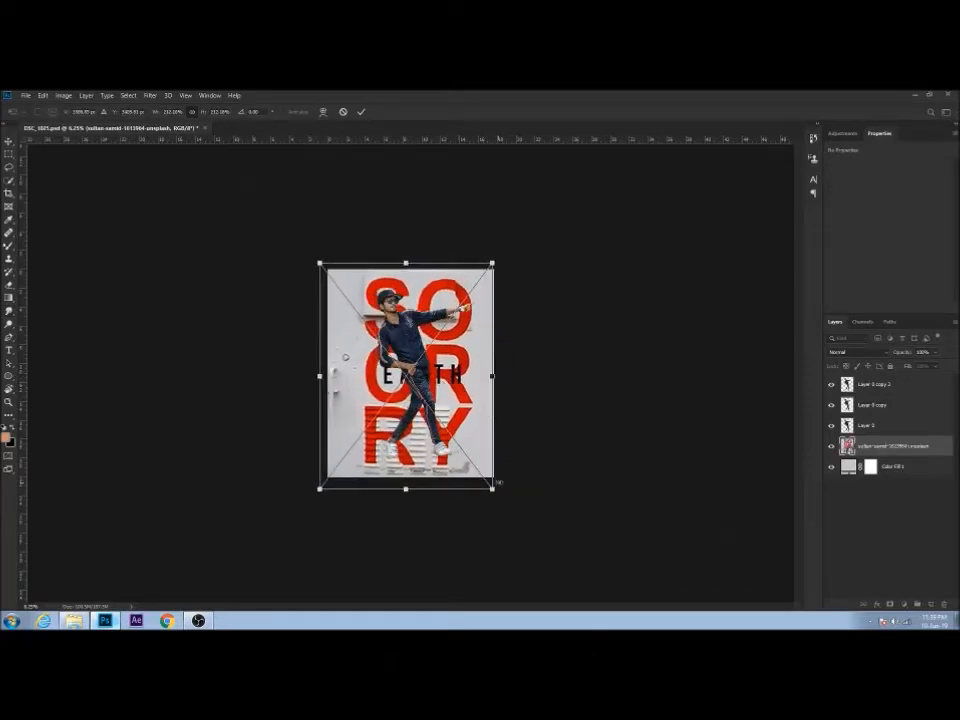
left_click_drag(497, 478, 477, 459)
left_click_drag(420, 486, 412, 476)
key("Return")
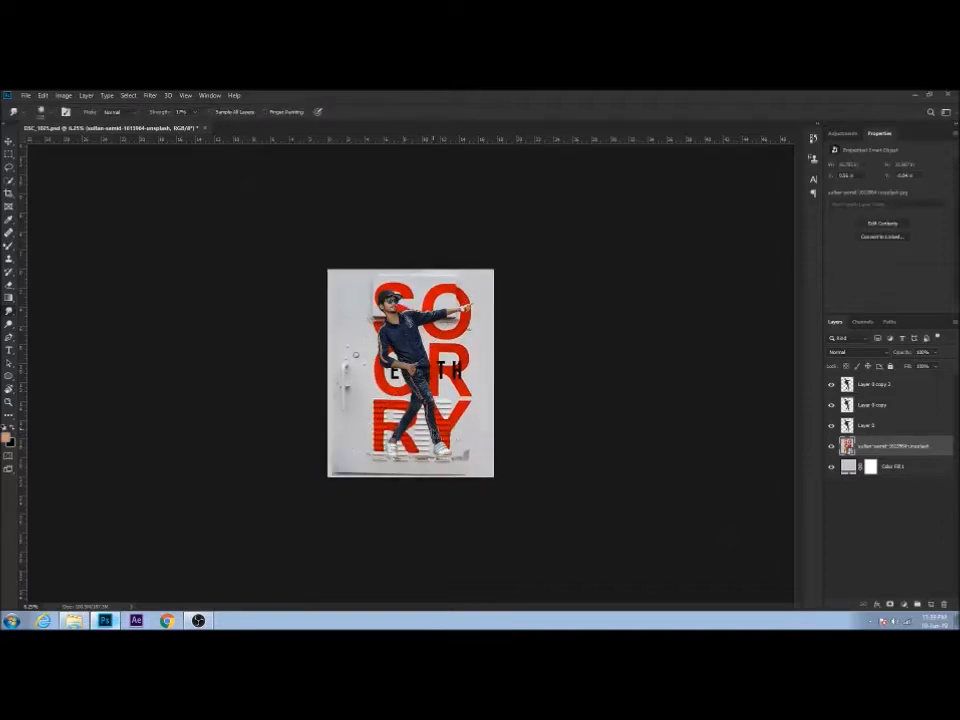
Rotate the wall photo about 1 degree counterclockwise and shift it slightly up and to the left to straighten the lettering
key("ctrl+0")
key("ctrl+minus")
key("ctrl+minus")
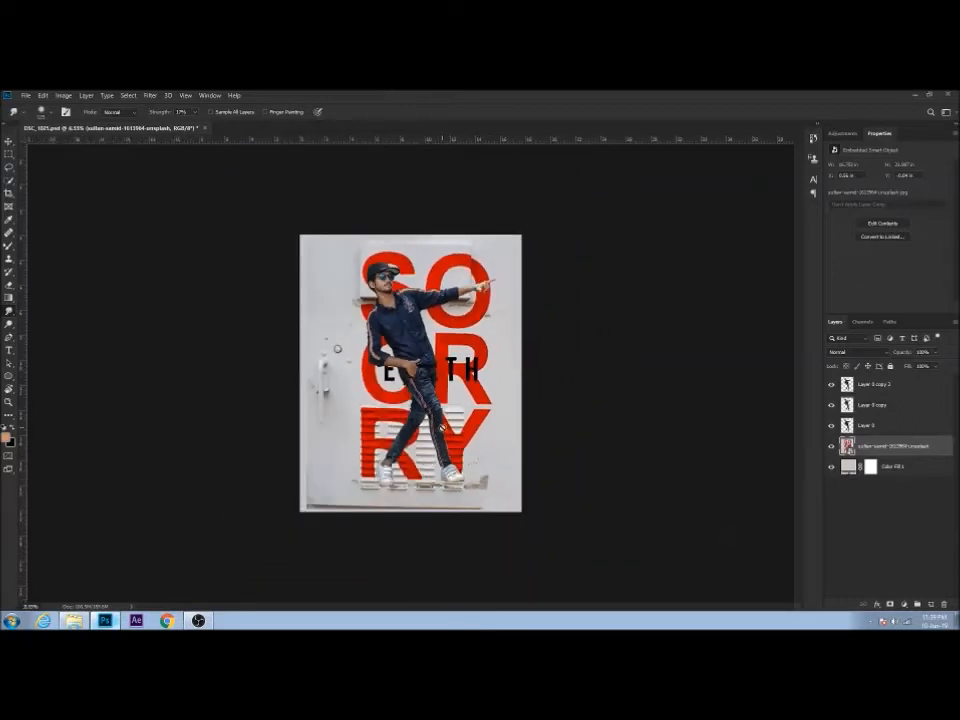
key("ctrl+t")
left_click_drag(550, 300, 534, 320)
left_click_drag(518, 370, 546, 360)
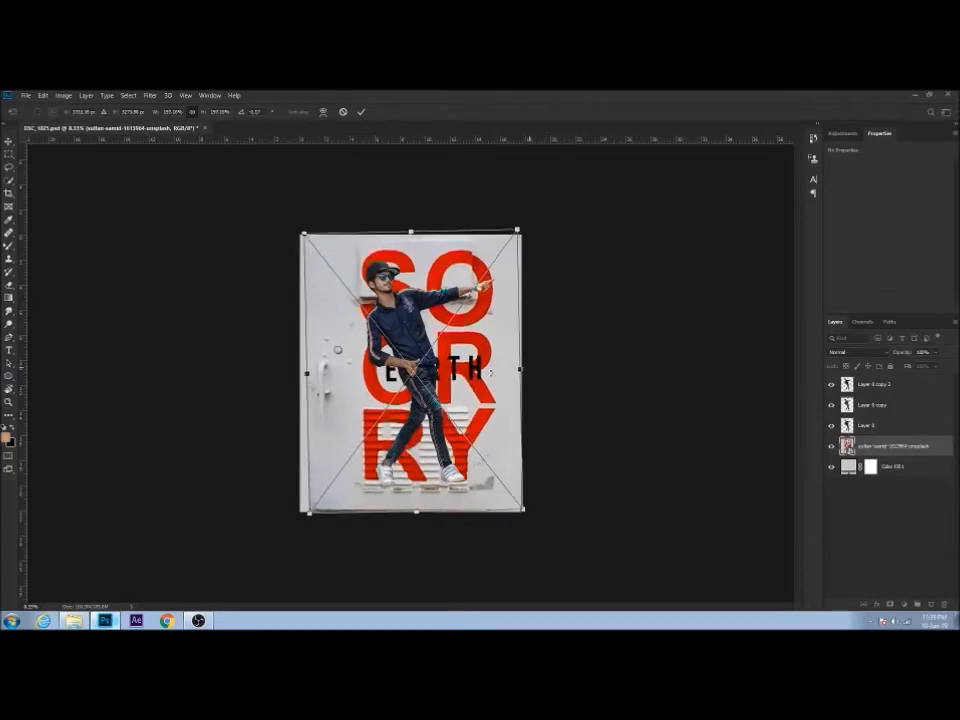
left_click_drag(478, 373, 475, 372)
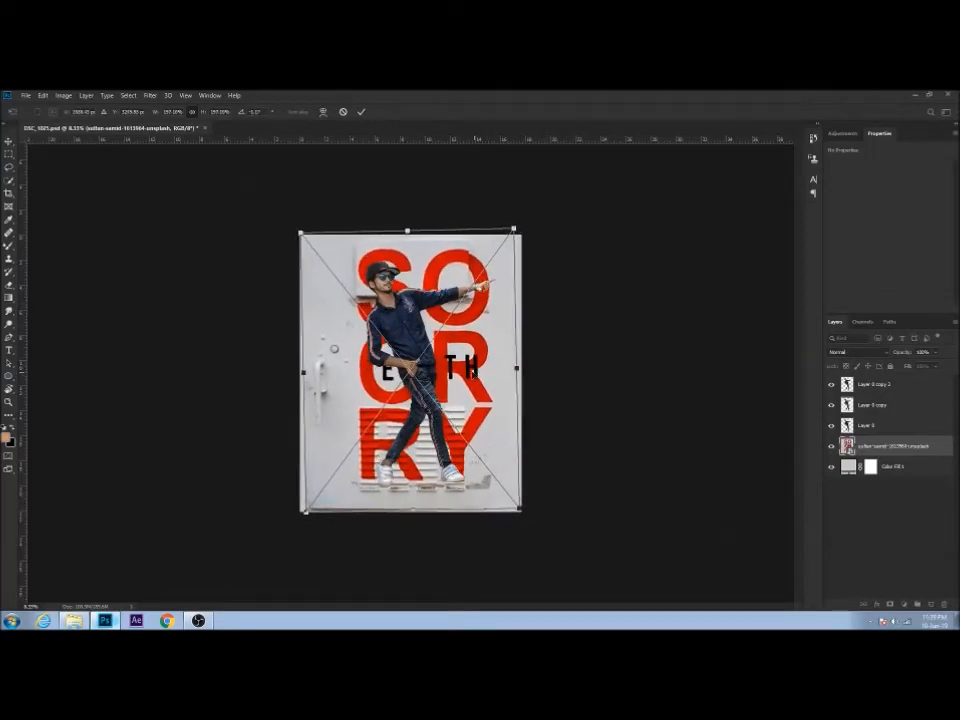
left_click_drag(479, 350, 478, 348)
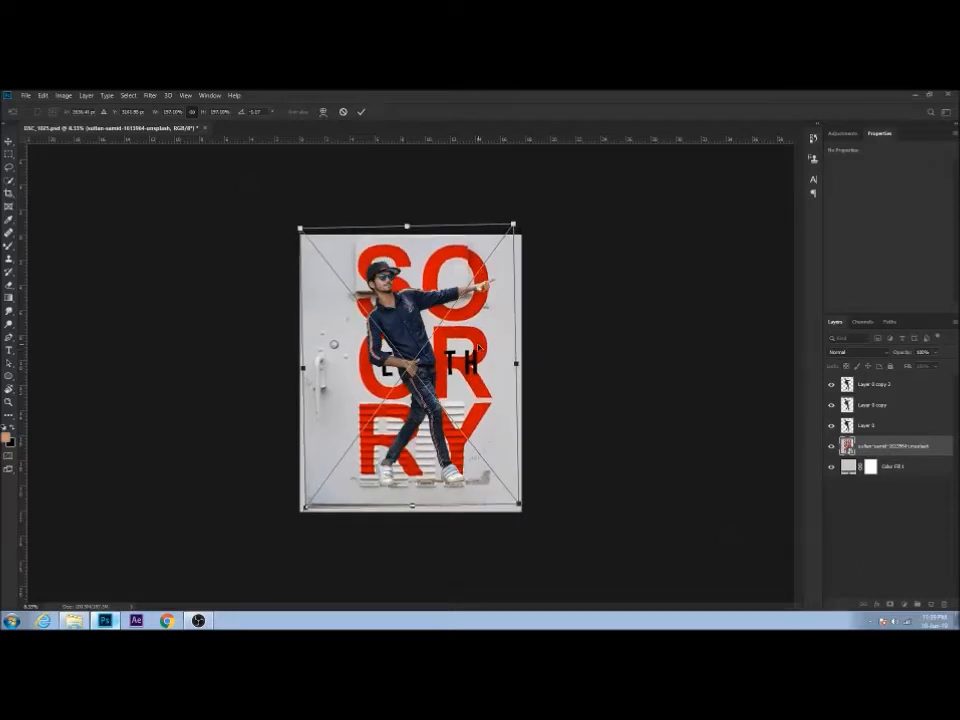
key("Return")
key("r")
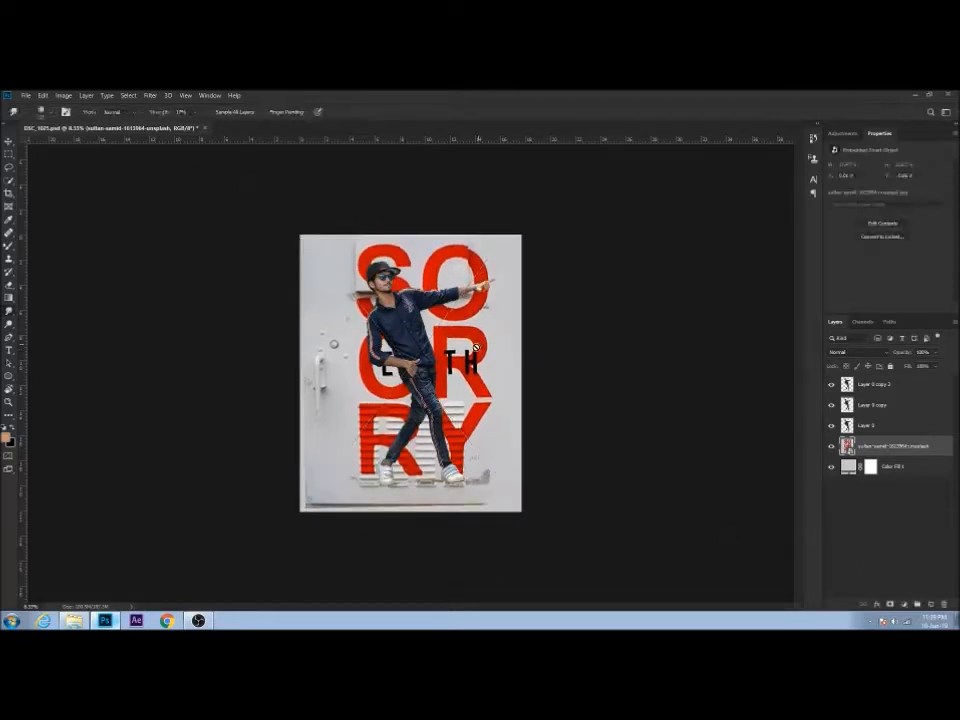
Rasterize the wall photo layer and stretch a narrow strip along its left side outward past the canvas edge
left_click(836, 448)
right_click(860, 448)
left_click(760, 364)
left_click(8, 154)
left_click_drag(243, 219, 310, 528)
key("ctrl+t")
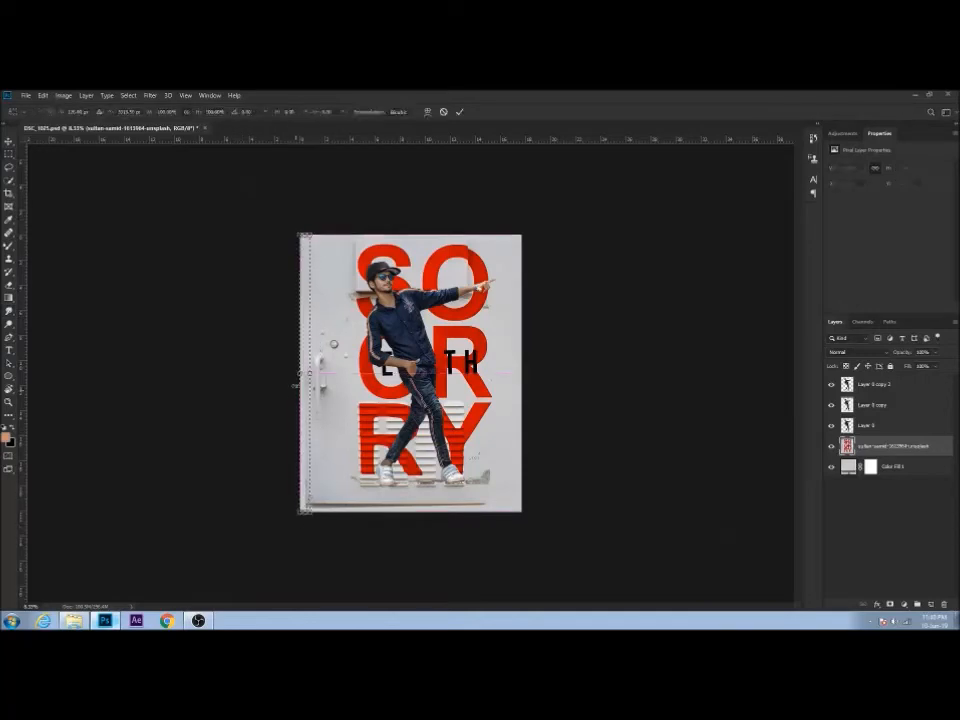
left_click_drag(300, 373, 291, 374)
key("Return")
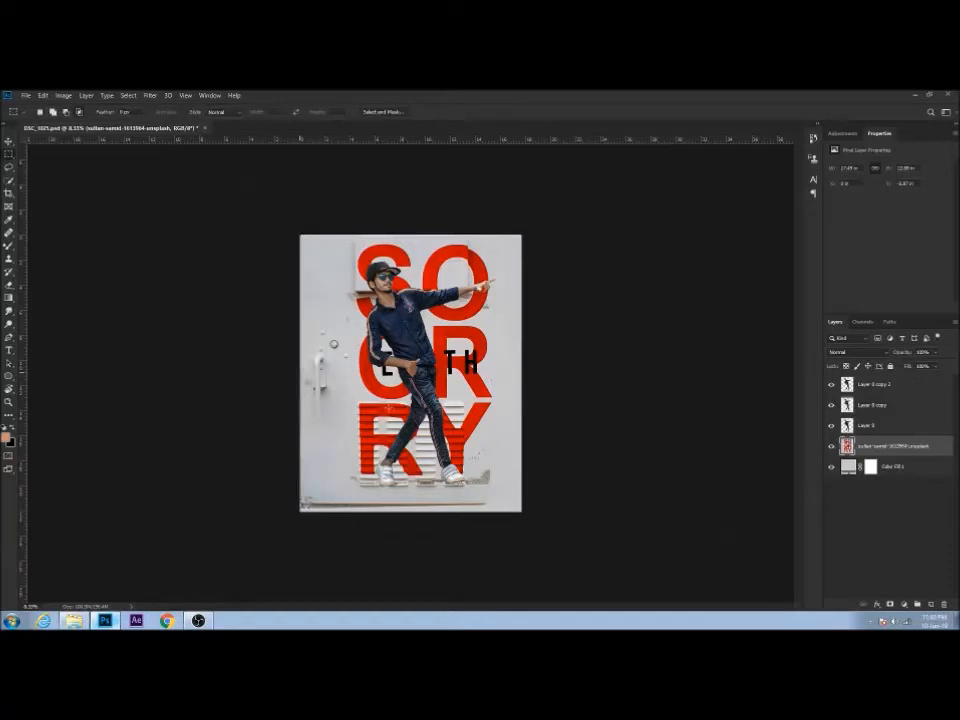
Stretch a selected strip along the bottom of the wall photo downward beyond the canvas edge
left_click_drag(291, 488, 557, 516)
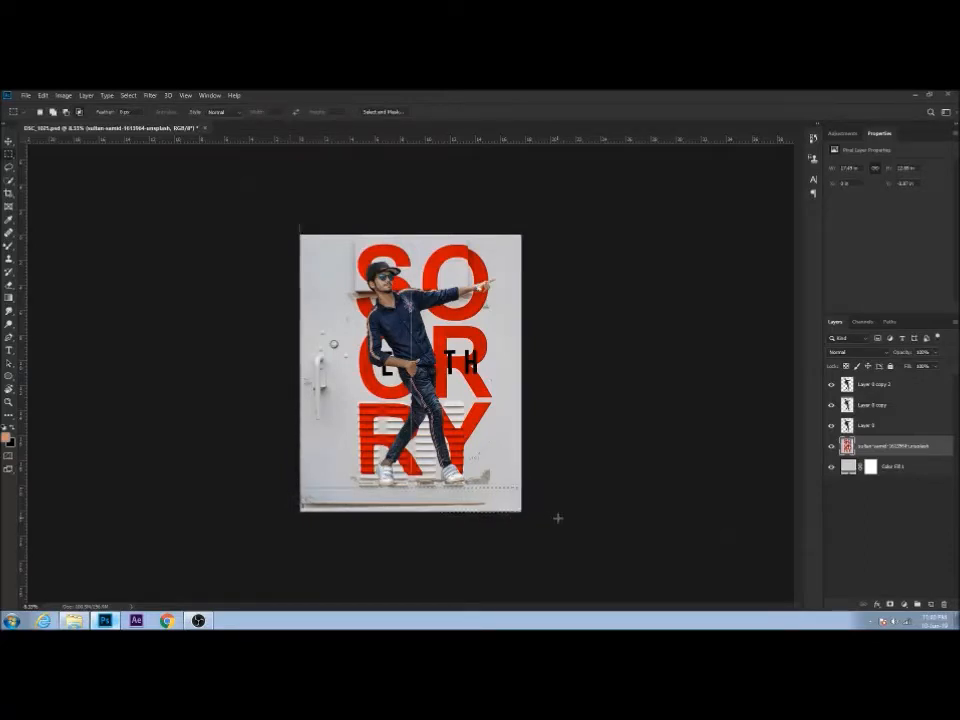
key("ctrl+t")
left_click_drag(410, 510, 410, 547)
key("Return")
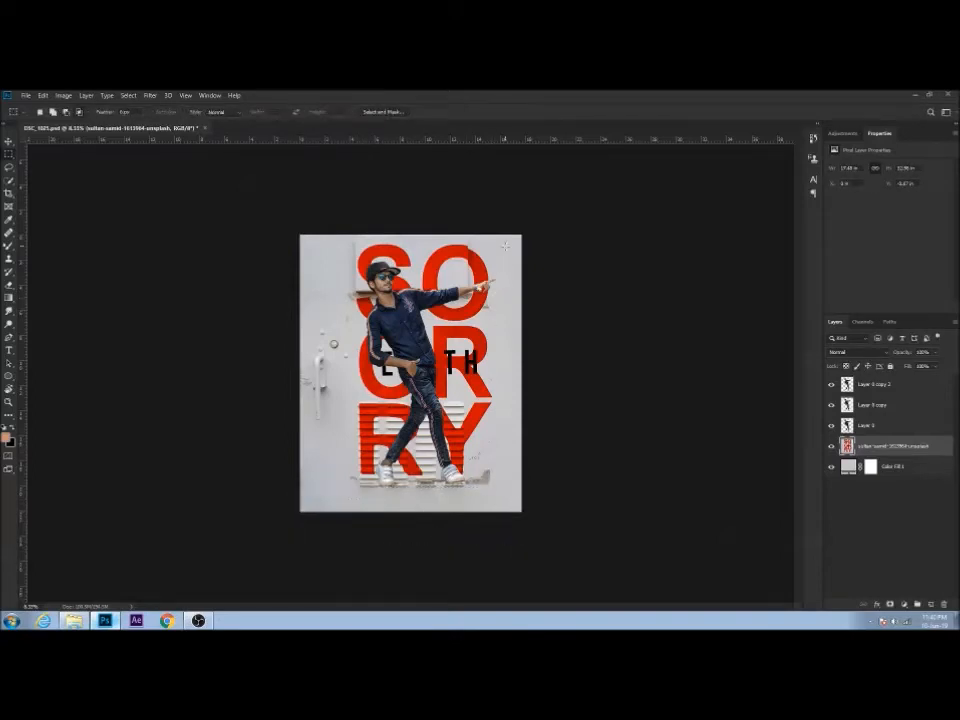
Stretch a selected strip along the right side of the wall photo outward to fill the canvas, and remove the selection
left_click_drag(496, 236, 540, 536)
key("ctrl+t")
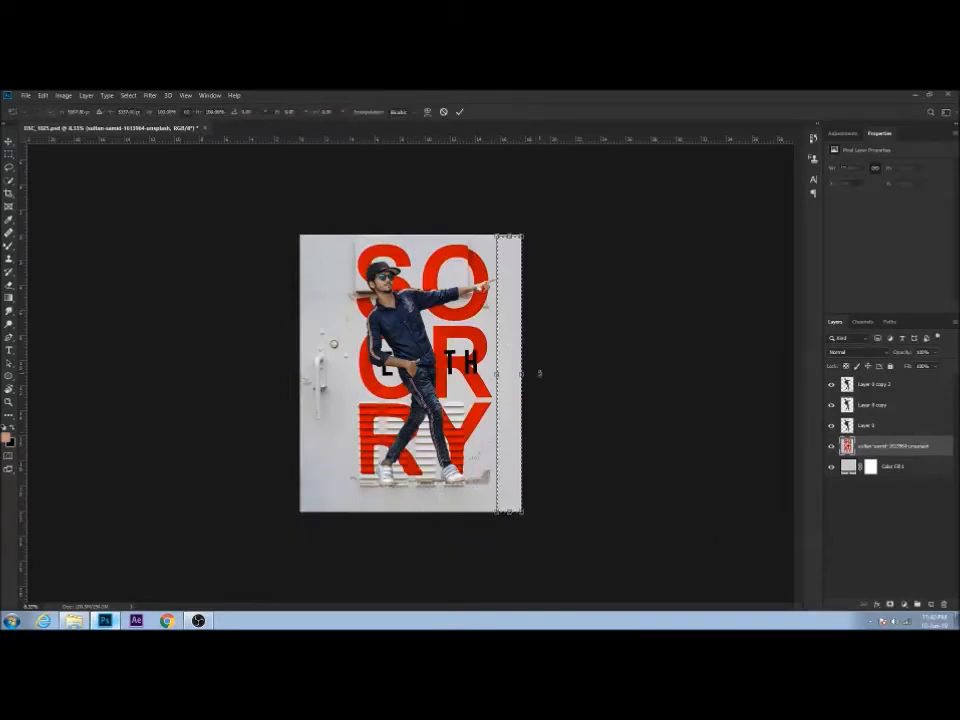
key("Return")
key("ctrl+d")
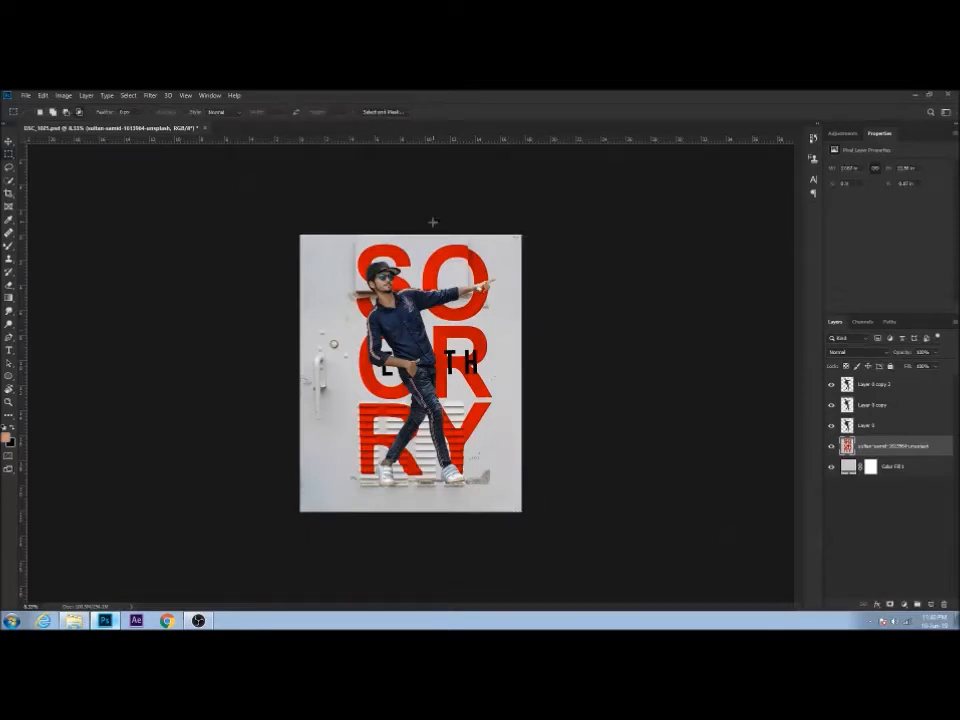
key("ctrl+0")
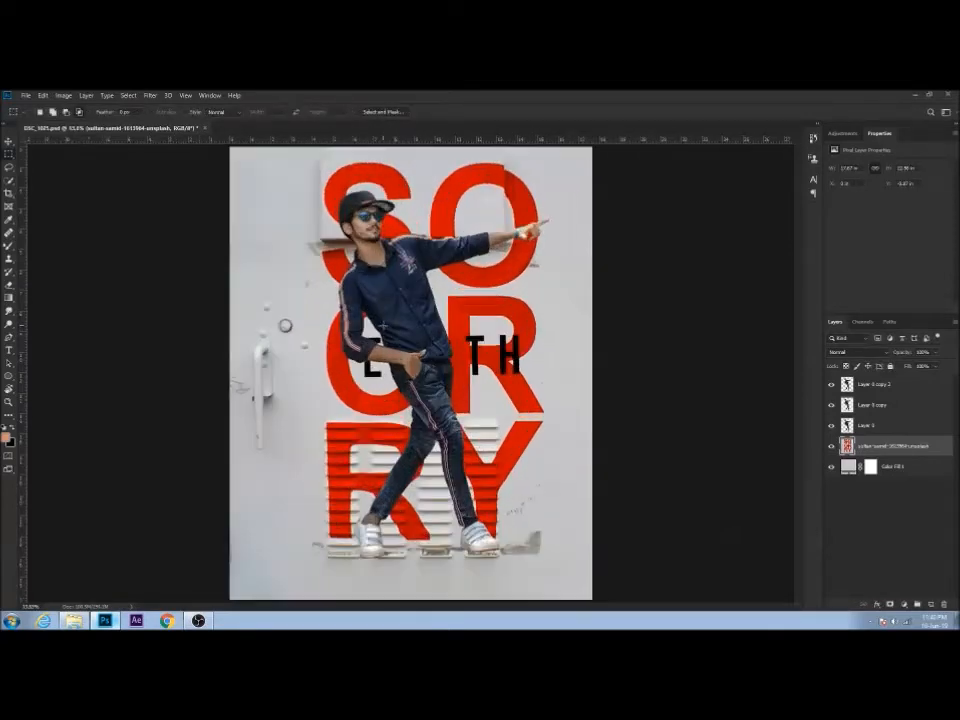
key("ctrl+minus")
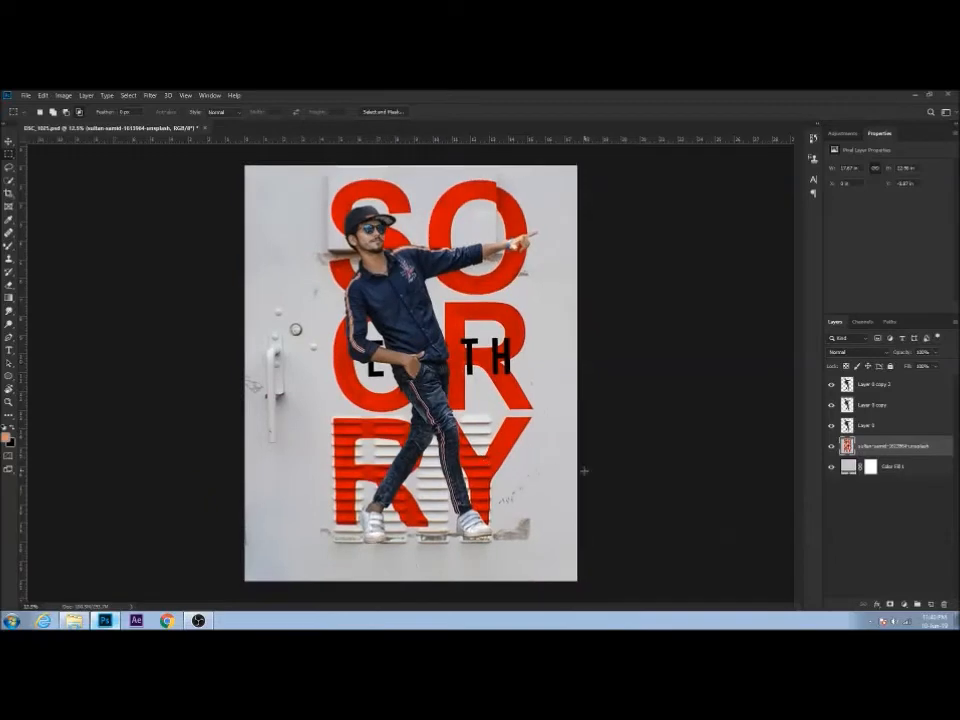
Puppet Warp the topmost cut-out layer, Layer 0 copy 2, to shift the man's rear shoe slightly outward
left_click(872, 386)
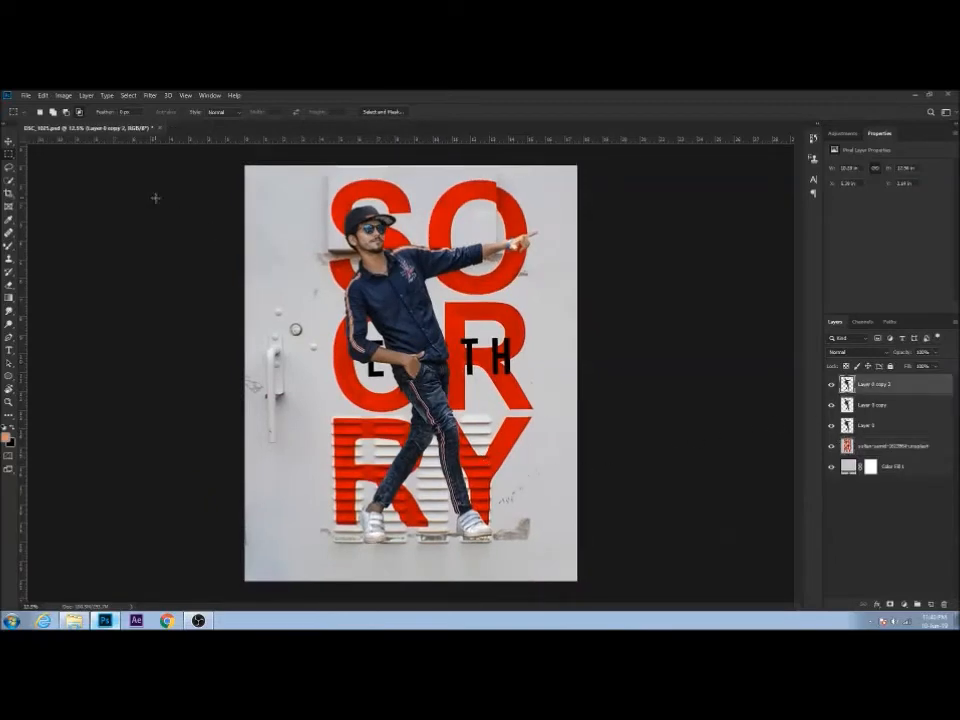
left_click(43, 95)
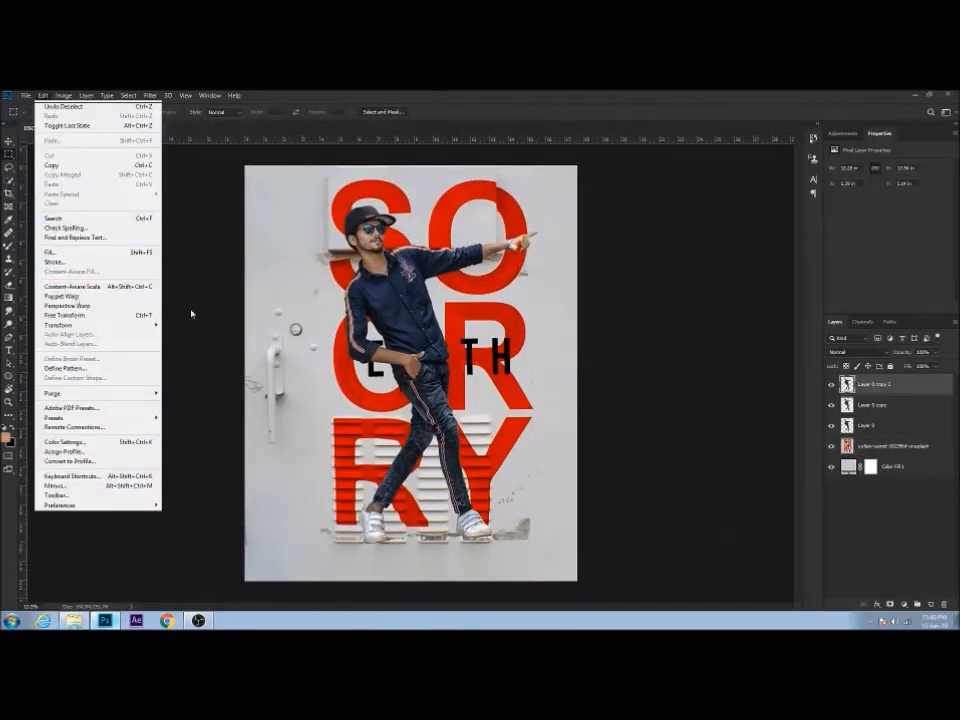
left_click(263, 234)
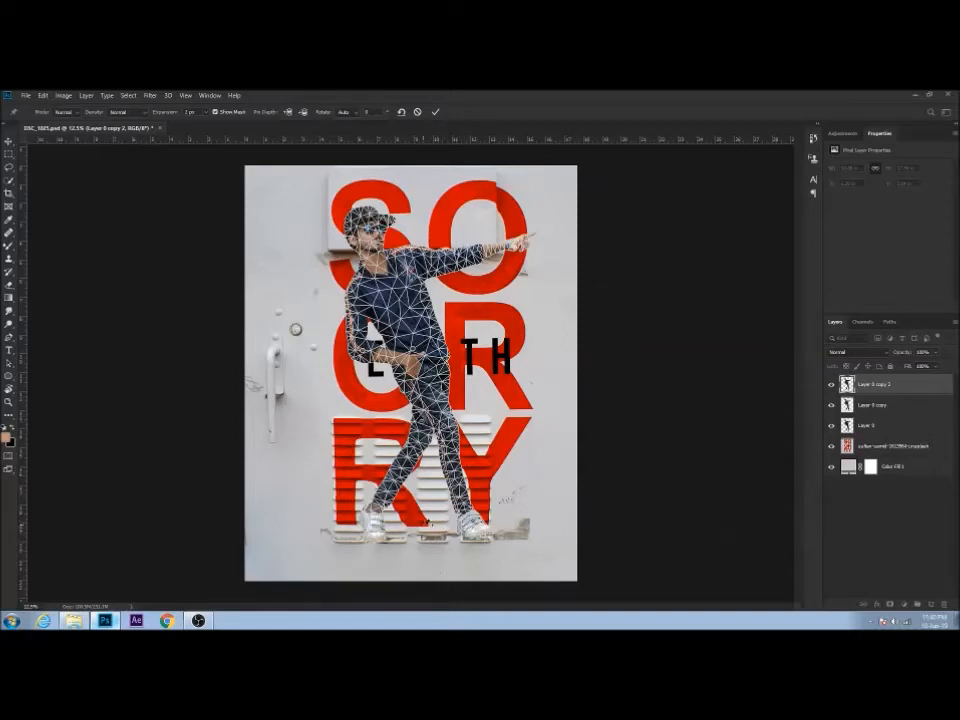
left_click_drag(377, 520, 363, 515)
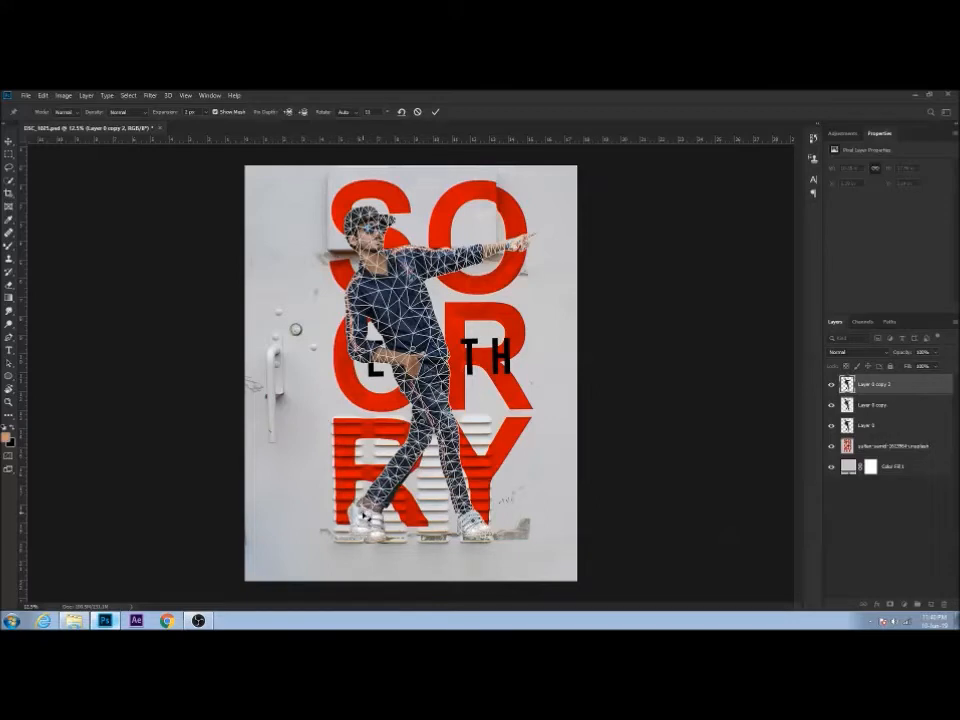
key("ctrl+z")
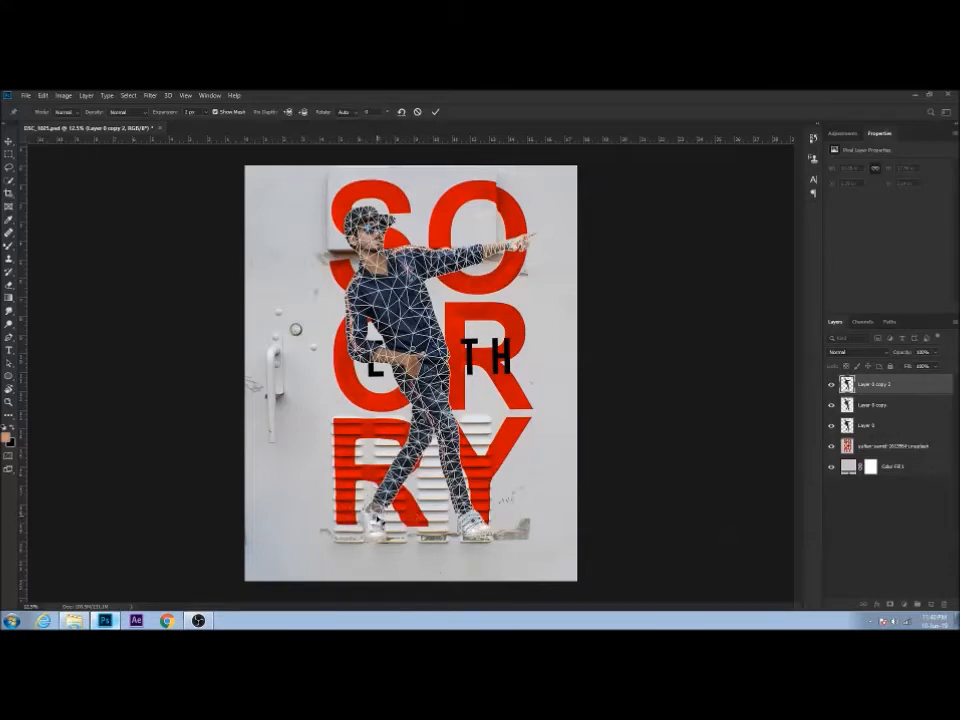
left_click_drag(379, 520, 370, 521)
key("Return")
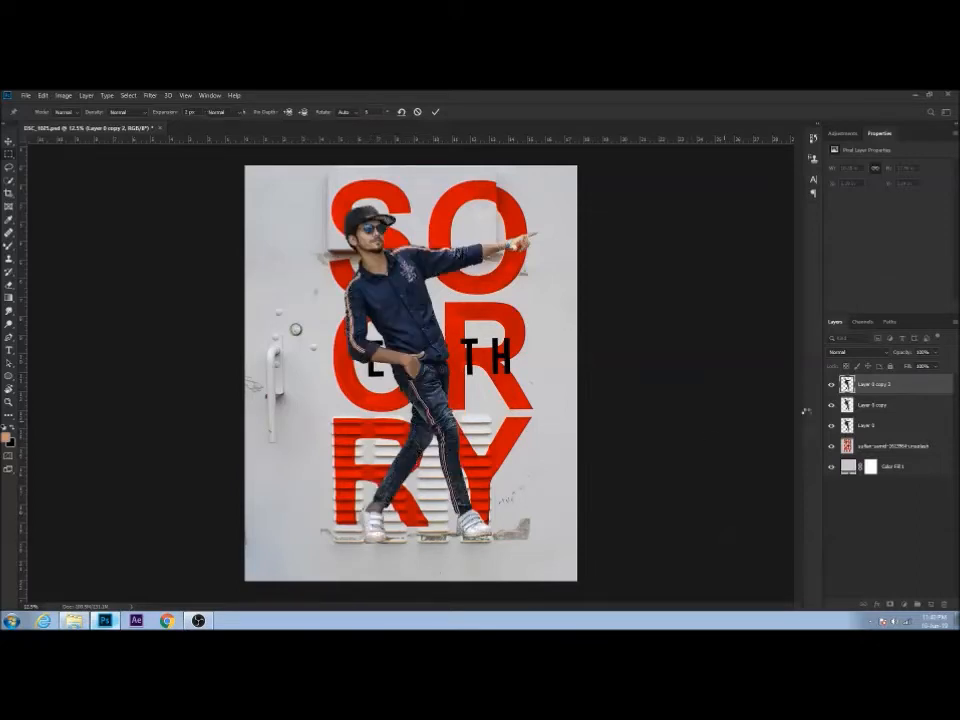
Hide and delete the two redundant man layers, Layer 0 copy and Layer 0
left_click(861, 405)
left_click(830, 405)
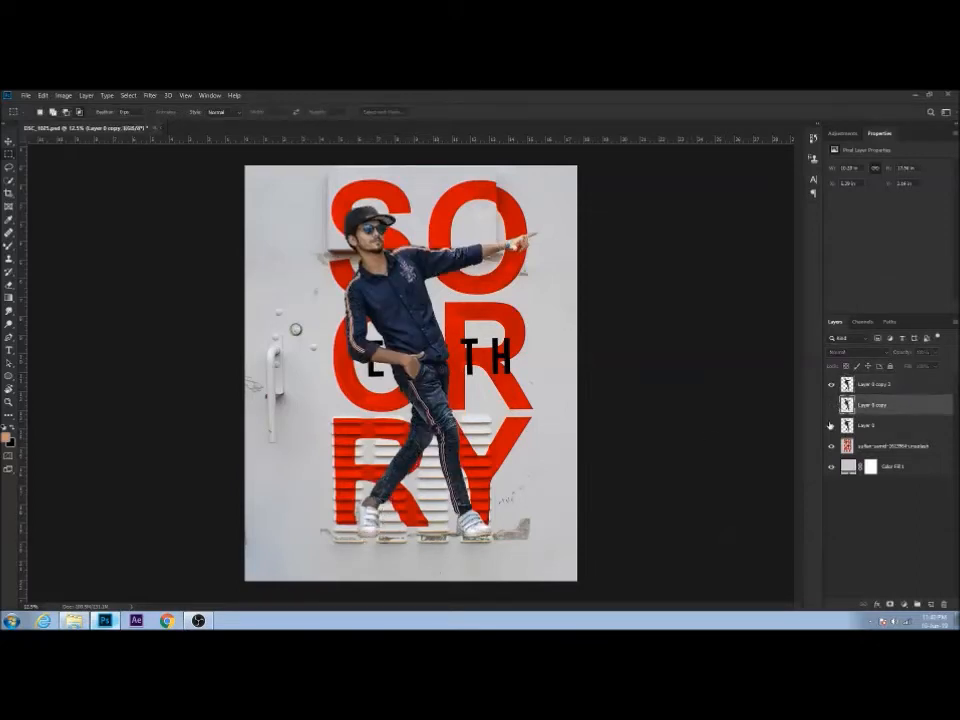
key("ctrl+minus")
key("ctrl+minus")
key("ctrl+minus")
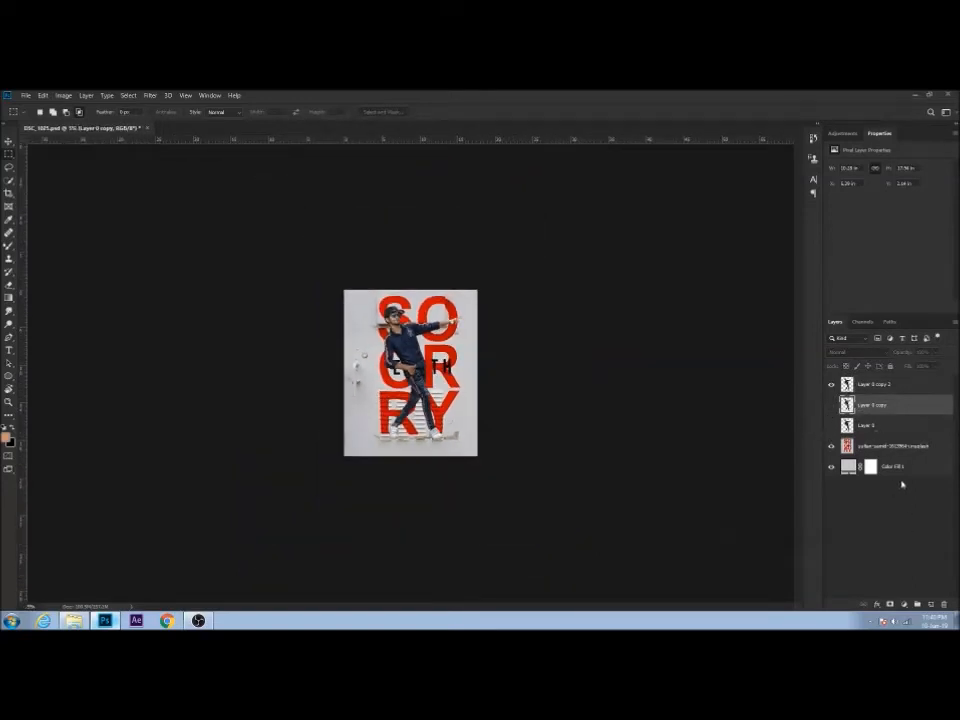
key("Delete")
key("Delete")
Paint a soft black spot on a new layer beneath the man and flatten it into a thin floor shadow
key("ctrl+shift+alt+n")
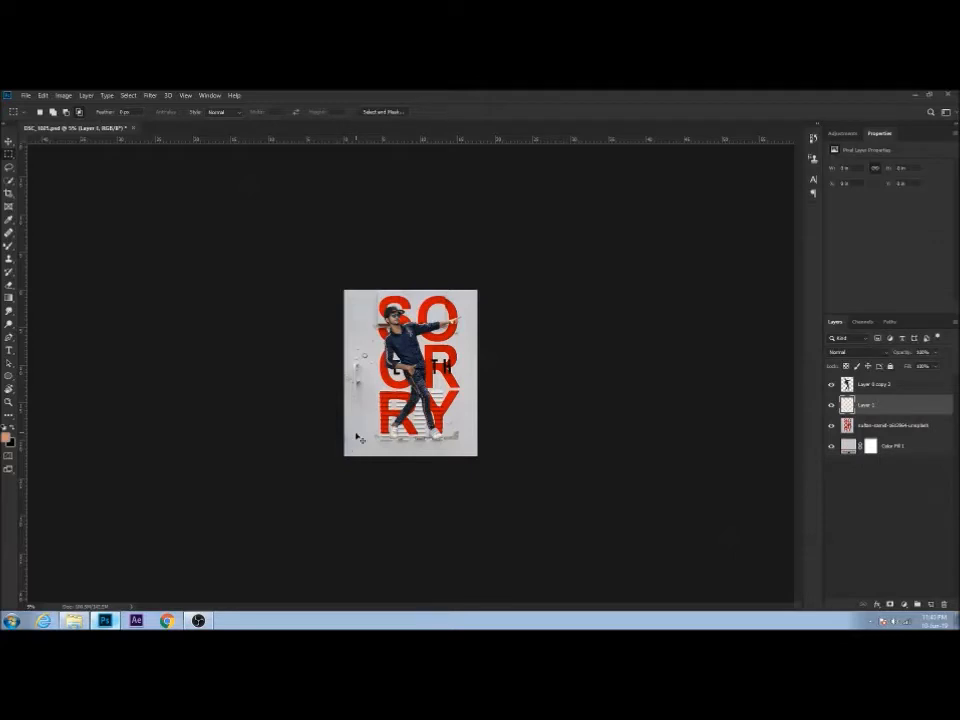
key("ctrl+plus")
key("ctrl+plus")
key("ctrl+plus")
key("ctrl+plus")
right_click(9, 247)
left_click(47, 246)
key("d")
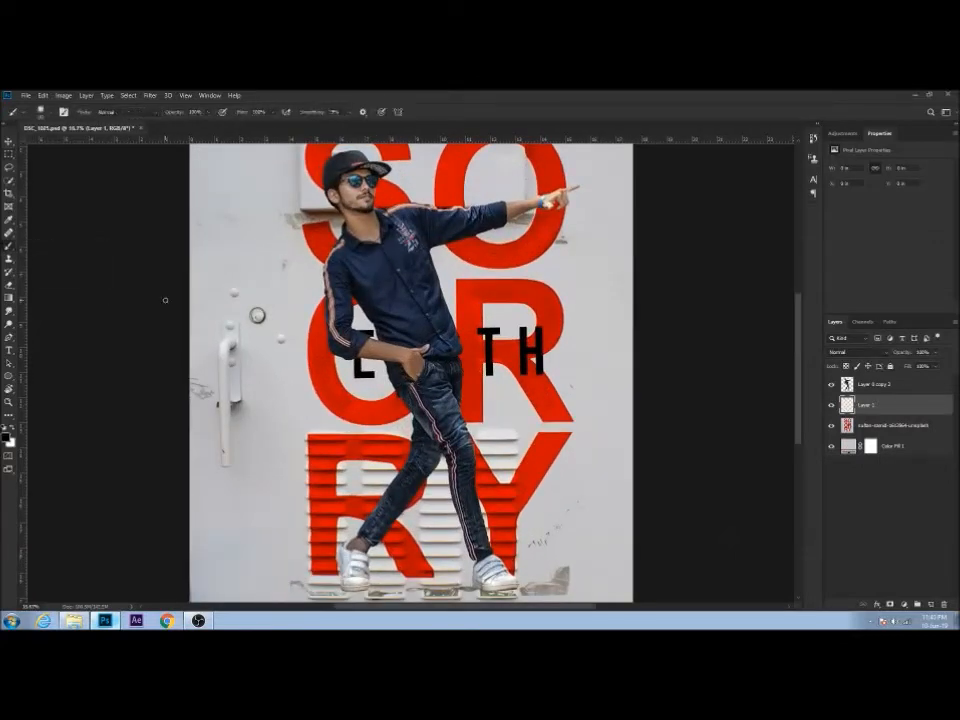
right_click(208, 296)
key("Escape")
key("ctrl+t")
left_click_drag(252, 277, 280, 277)
key("Return")
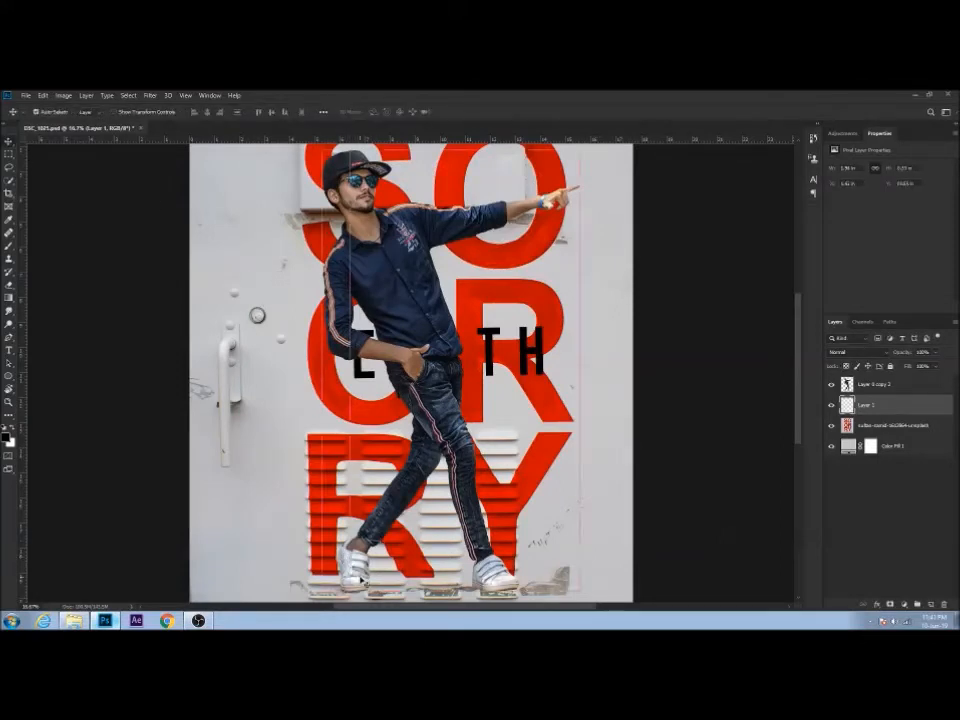
Widen the shadow under the rear shoe and place a duplicate of it under the front shoe
key("ctrl+t")
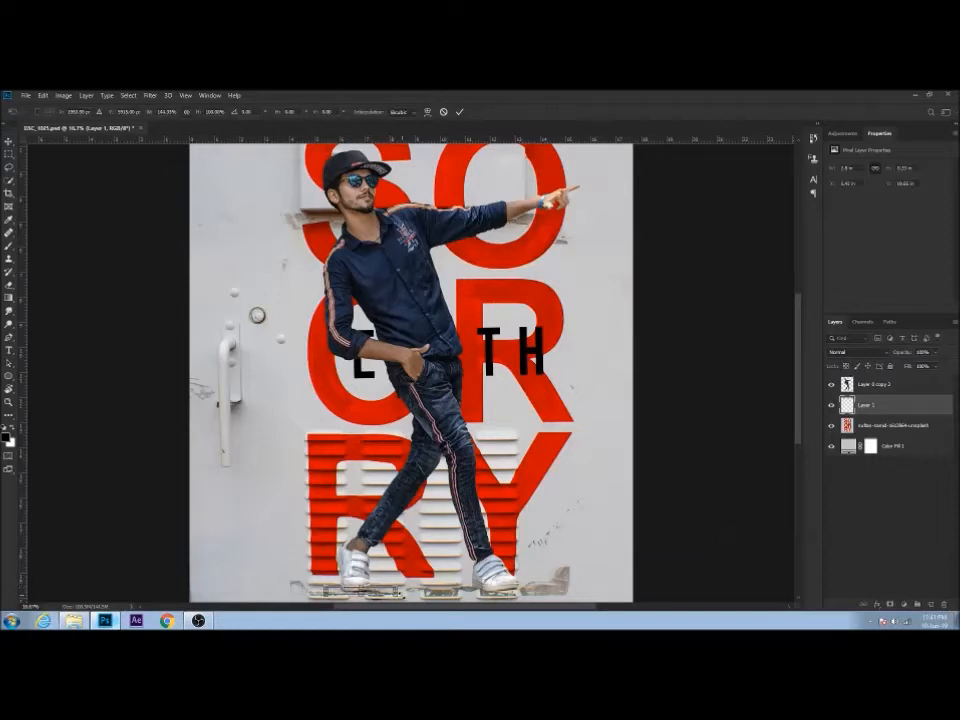
left_click_drag(408, 592, 378, 594)
key("Return")
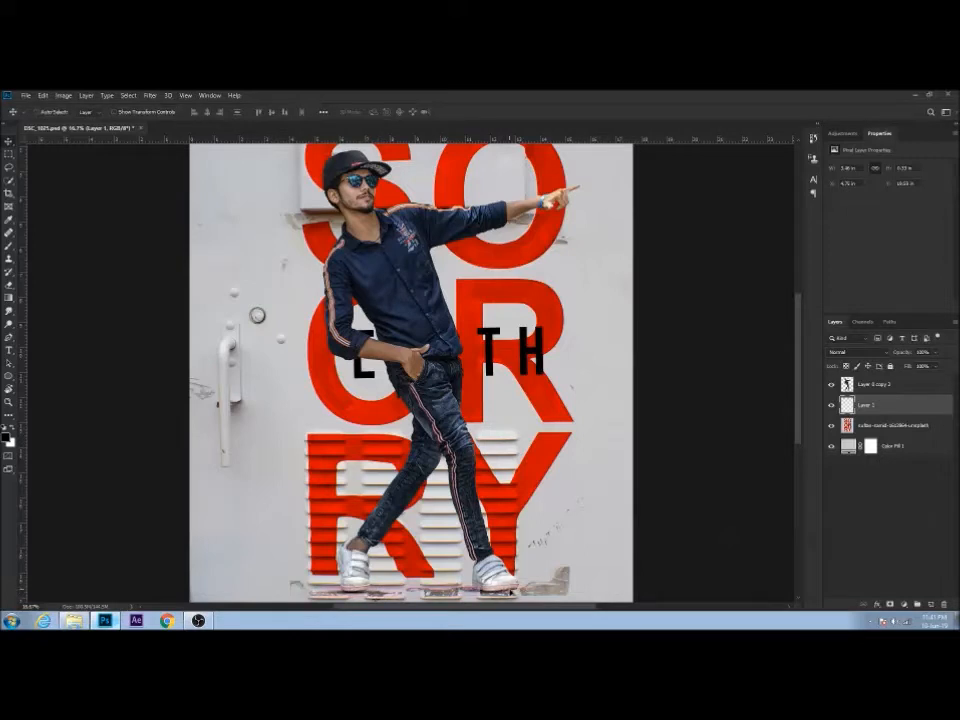
key("ctrl+j")
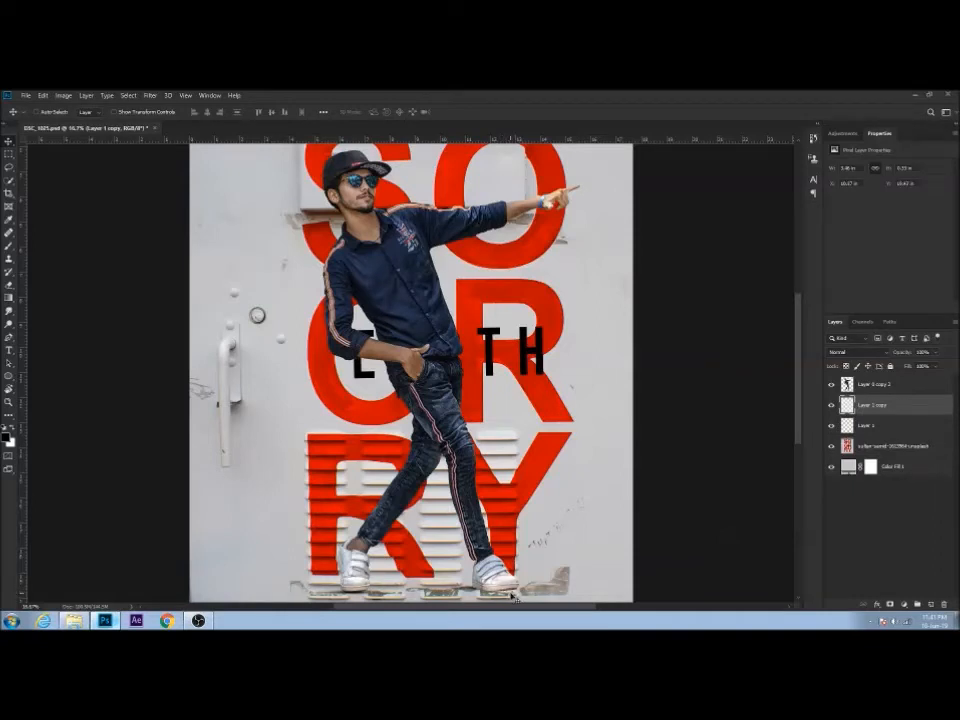
key("ctrl+minus")
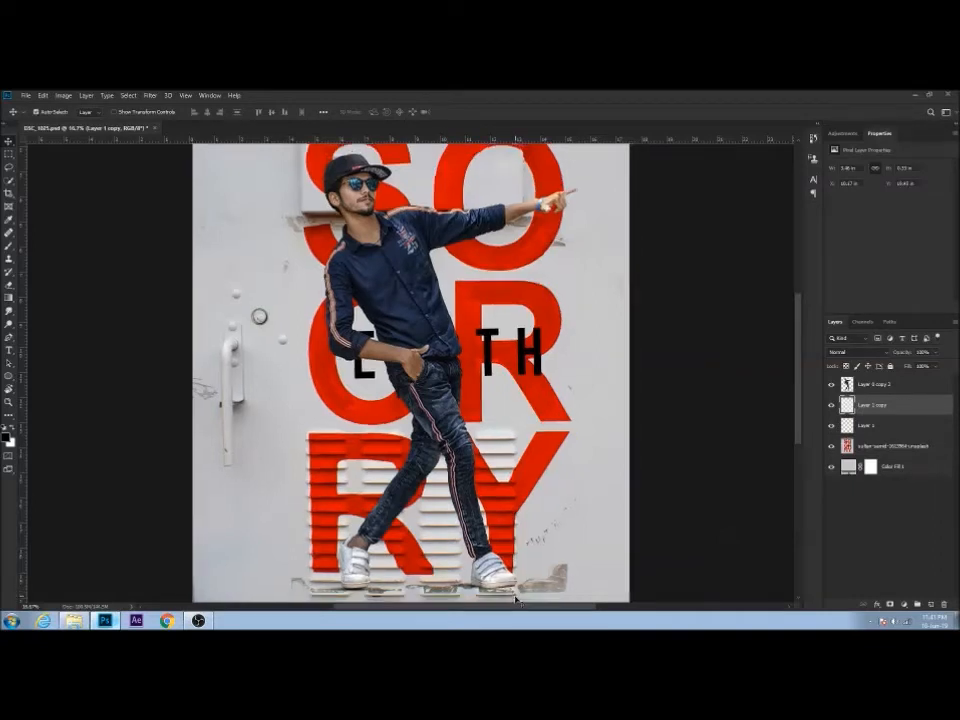
key("ctrl+minus")
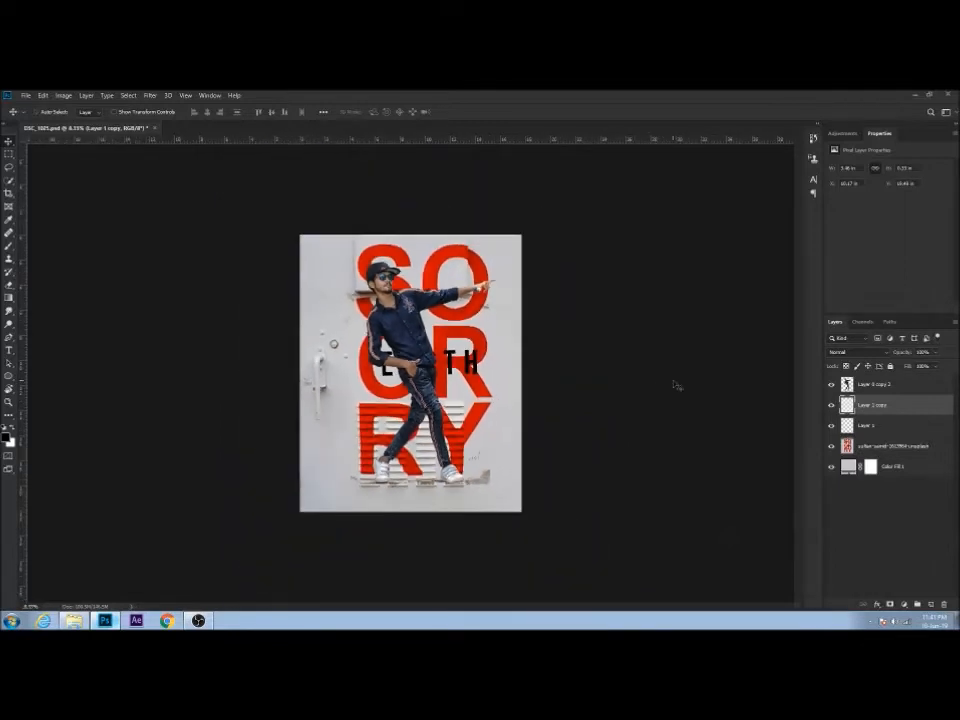
Add a Hue/Saturation adjustment above the man and shift the Blues hue to turn his clothes brown, with saturation about +12
left_click(884, 386)
left_click(842, 133)
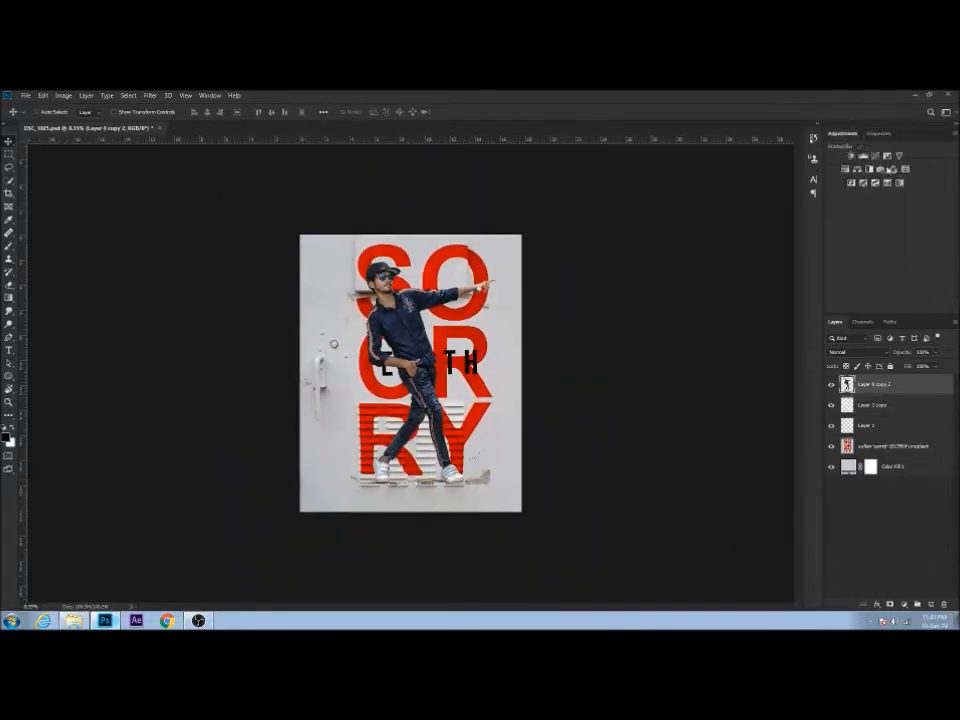
left_click(856, 170)
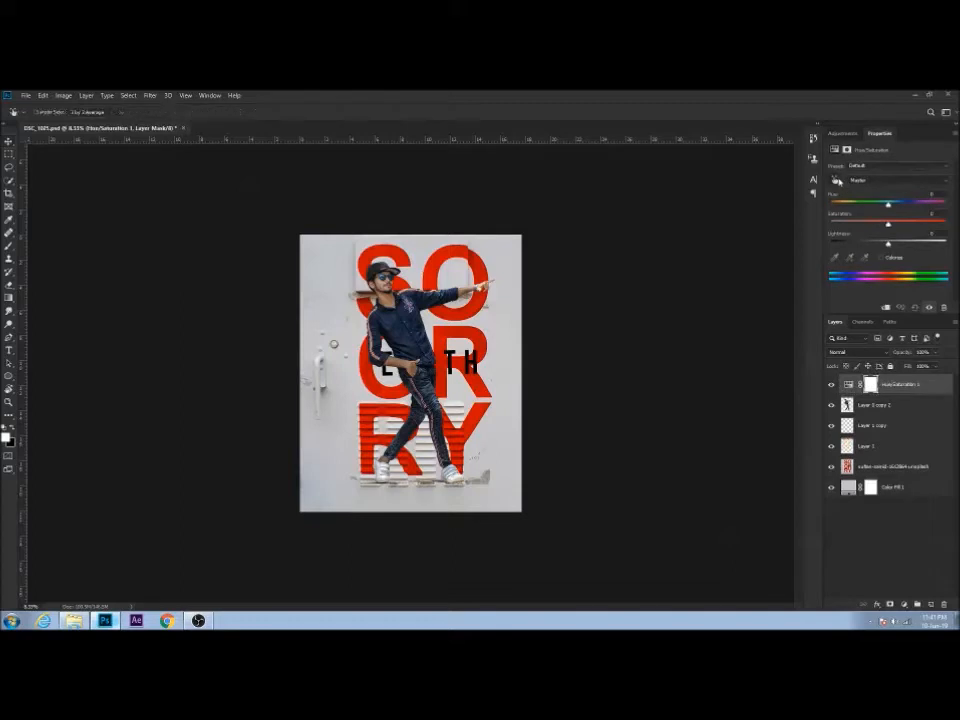
left_click(402, 330)
left_click_drag(888, 206, 948, 206)
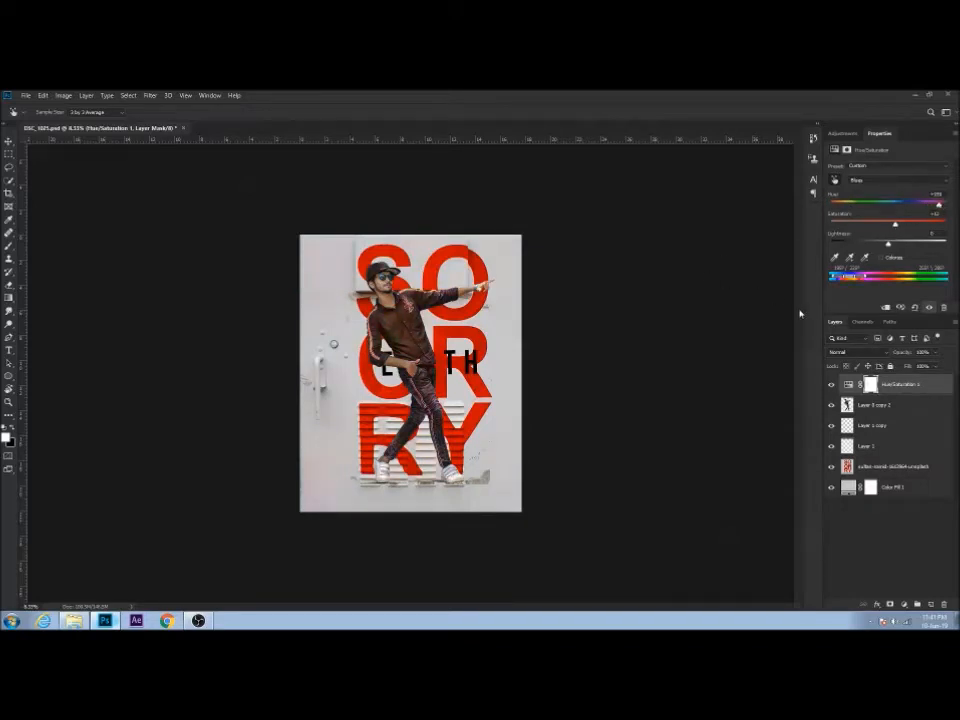
Add a Selective Color adjustment clipped to the man layer, setting Reds to Cyan -64 and Magenta -17, and tune further color ranges
key("ctrl+0")
left_click(892, 405)
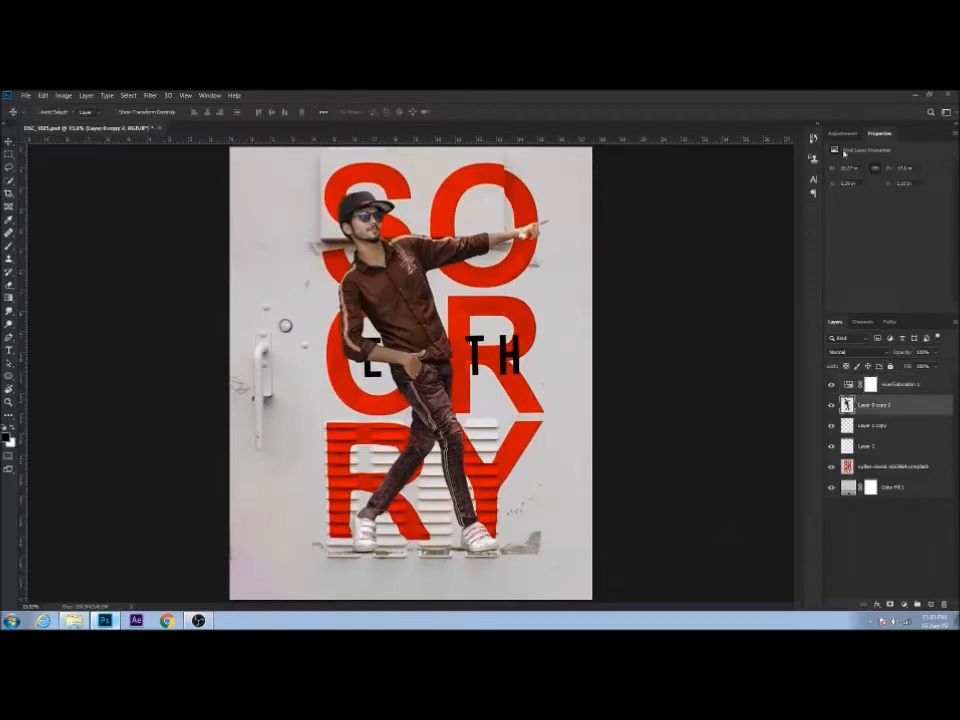
left_click(842, 133)
left_click(886, 186)
left_click_drag(888, 199, 902, 240)
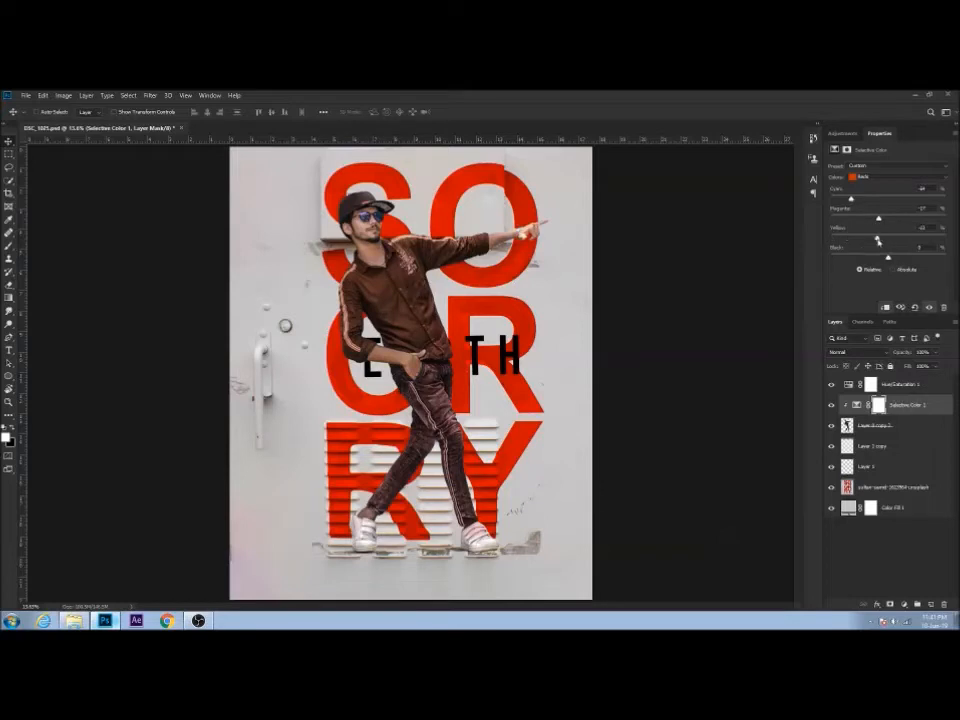
left_click(878, 184)
left_click(872, 194)
left_click_drag(887, 199, 907, 240)
left_click(877, 176)
left_click(877, 192)
Set the Hue/Saturation layer's master saturation to +27
left_click(885, 382)
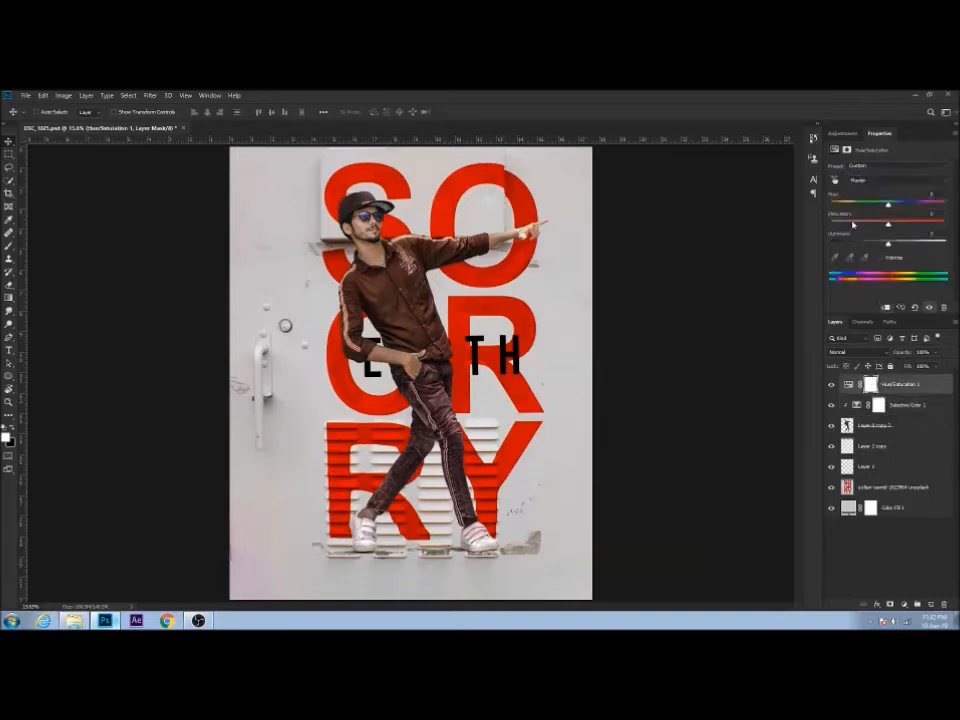
left_click_drag(887, 228, 899, 227)
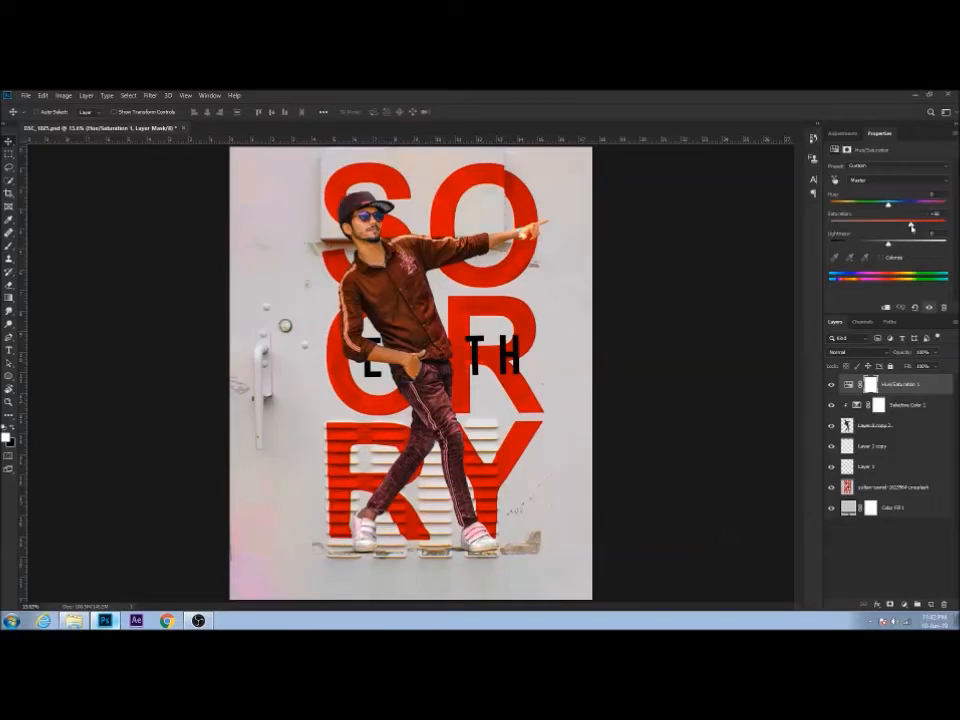
left_click(848, 383)
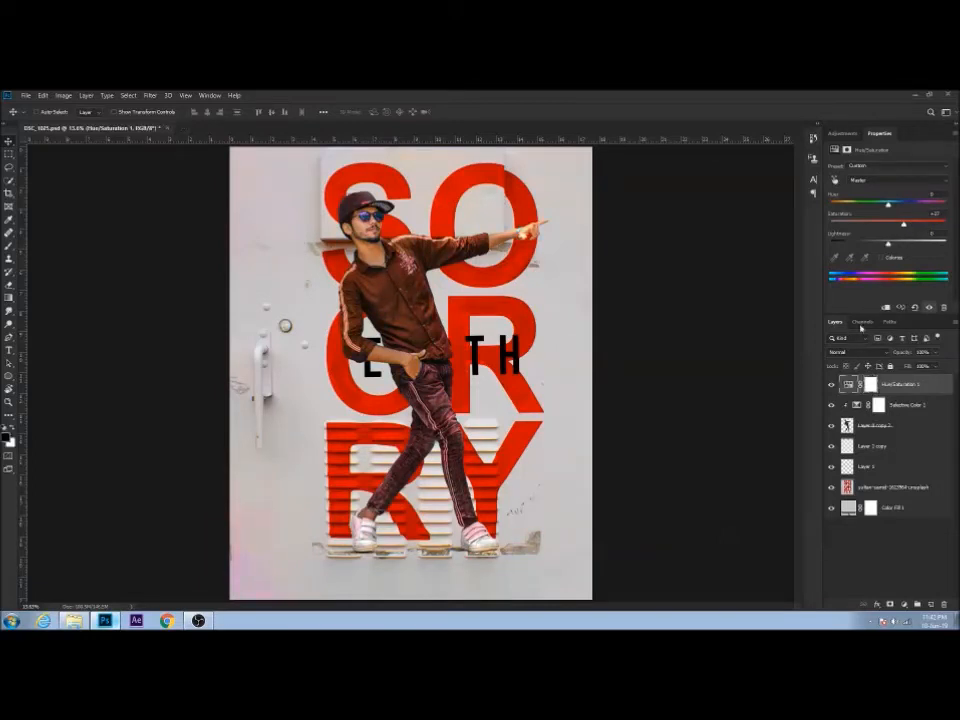
Raise the Yellows saturation in the Hue/Saturation layer and the Blues saturation to about +40, comparing the effect on and off
left_click(861, 186)
left_click(883, 210)
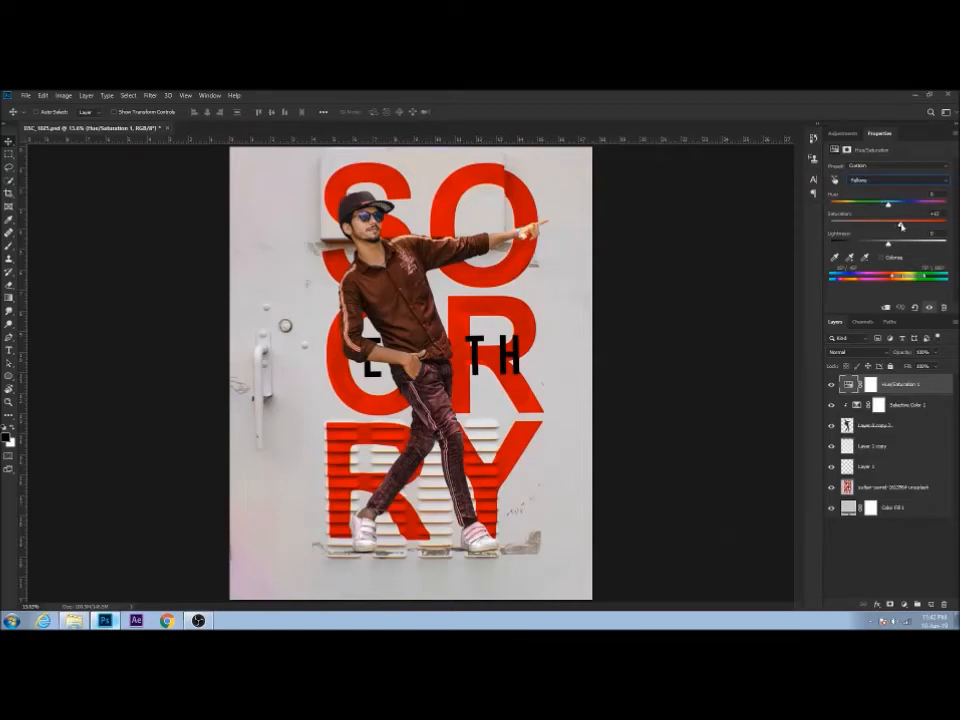
left_click(831, 383)
left_click(831, 383)
left_click(861, 182)
left_click(866, 195)
left_click(835, 180)
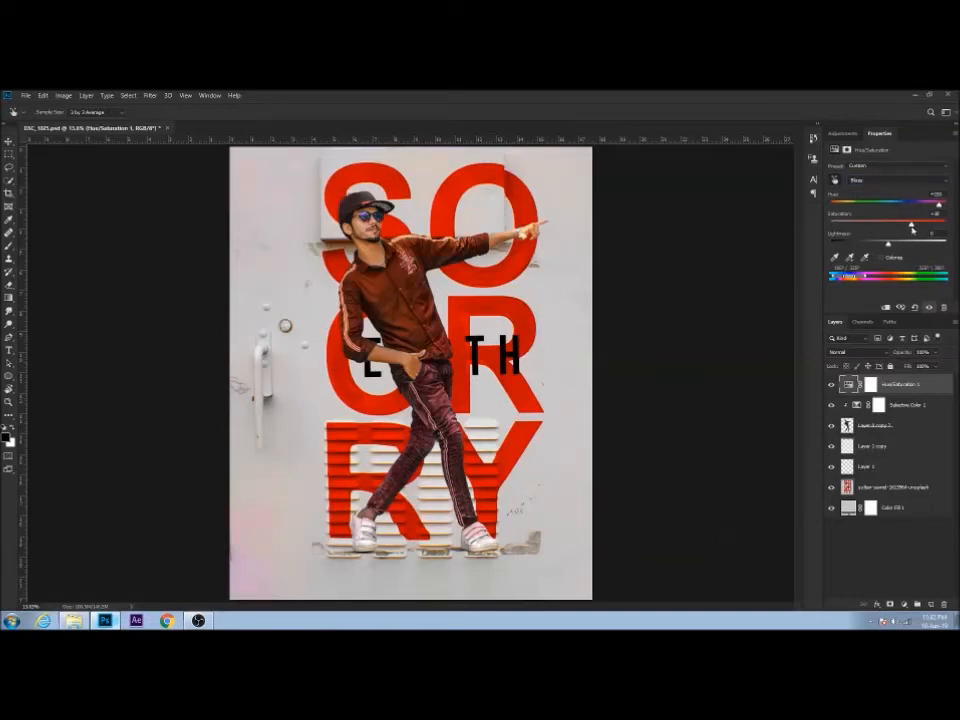
Invert the Hue/Saturation layer's mask to black and load the man's outline as a selection
left_click(870, 384)
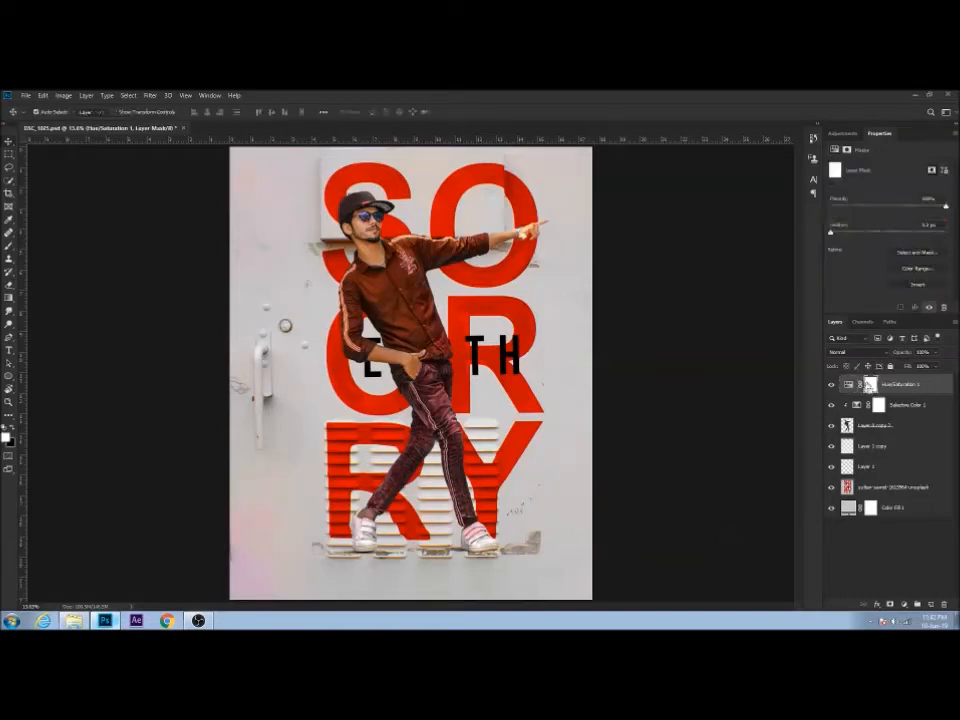
key("ctrl+i")
left_click(847, 425, "ctrl")
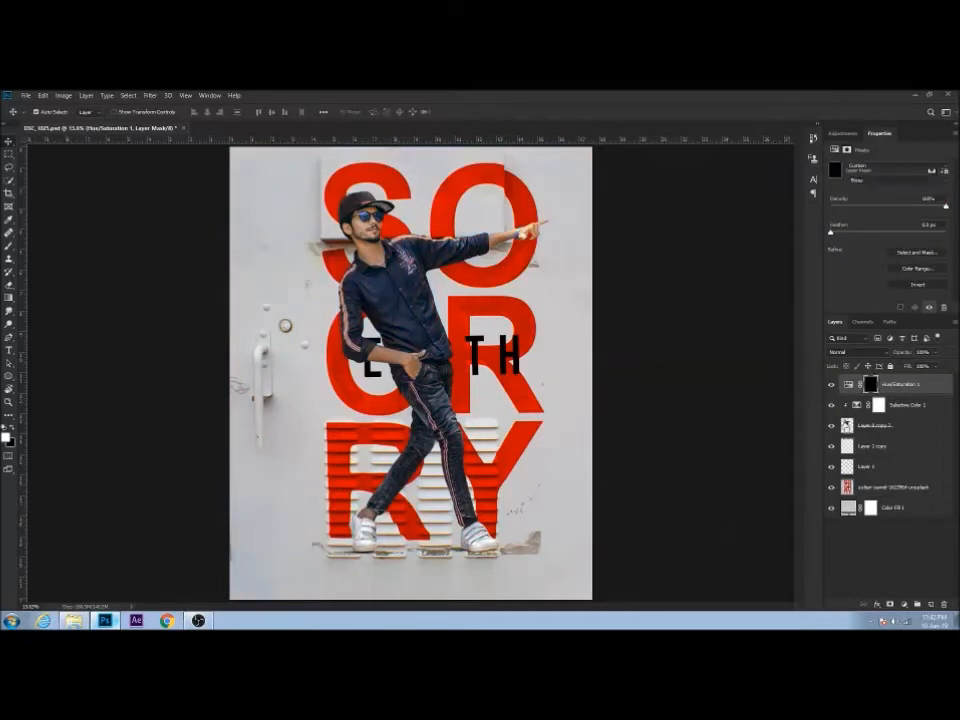
Paint white with a soft brush on the Hue/Saturation mask to reveal the brown color across the whole shirt and both sleeves
left_click(9, 246)
right_click(388, 289)
left_click_drag(481, 315, 486, 316)
left_click(363, 293)
mouse_move(361, 292)
left_mouse_down()
mouse_move(350, 281)
mouse_move(367, 277)
mouse_move(357, 268)
mouse_move(350, 345)
mouse_move(353, 310)
left_mouse_up()
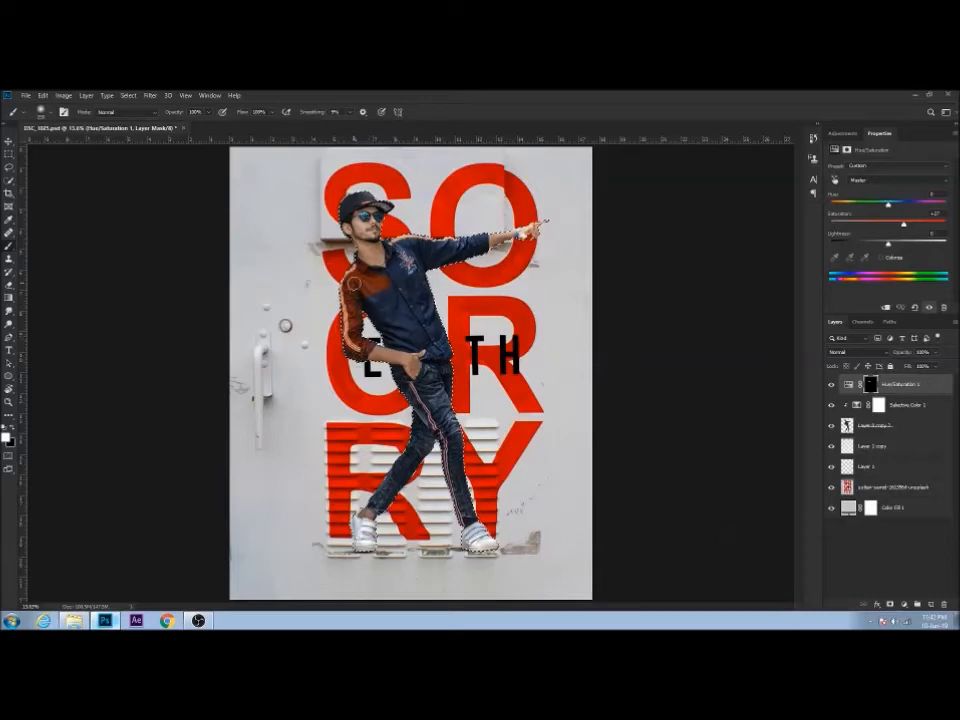
mouse_move(372, 276)
left_mouse_down()
mouse_move(386, 279)
mouse_move(401, 252)
mouse_move(407, 298)
mouse_move(390, 300)
left_mouse_up()
key("ctrl+plus")
key("ctrl+plus")
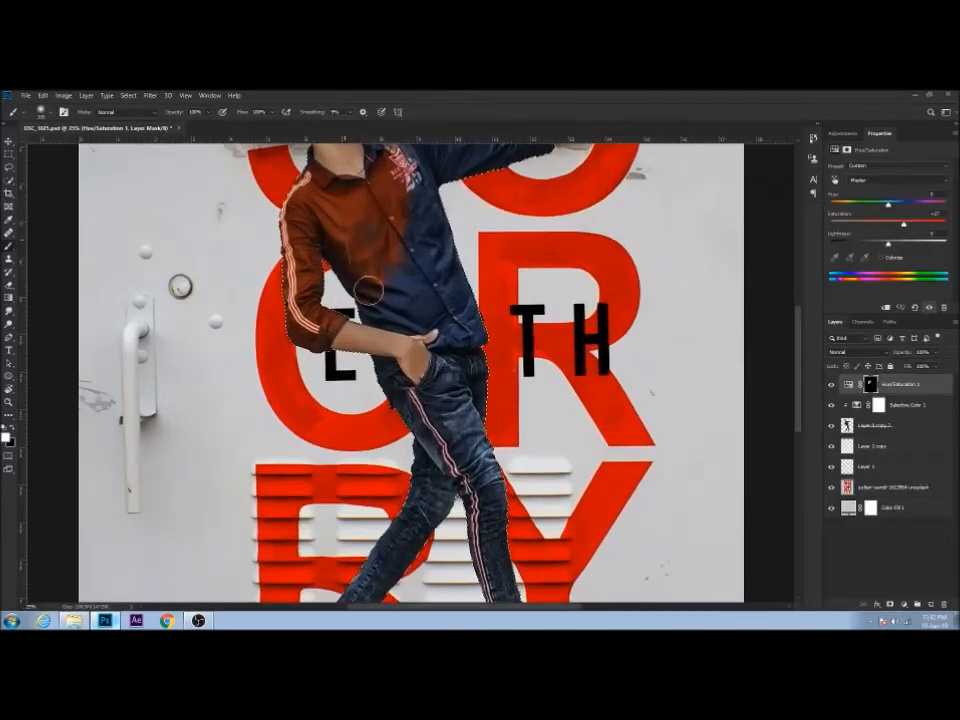
mouse_move(385, 231)
left_mouse_down()
mouse_move(407, 197)
mouse_move(427, 302)
mouse_move(377, 304)
mouse_move(437, 268)
mouse_move(420, 308)
mouse_move(383, 217)
mouse_move(505, 211)
left_mouse_up()
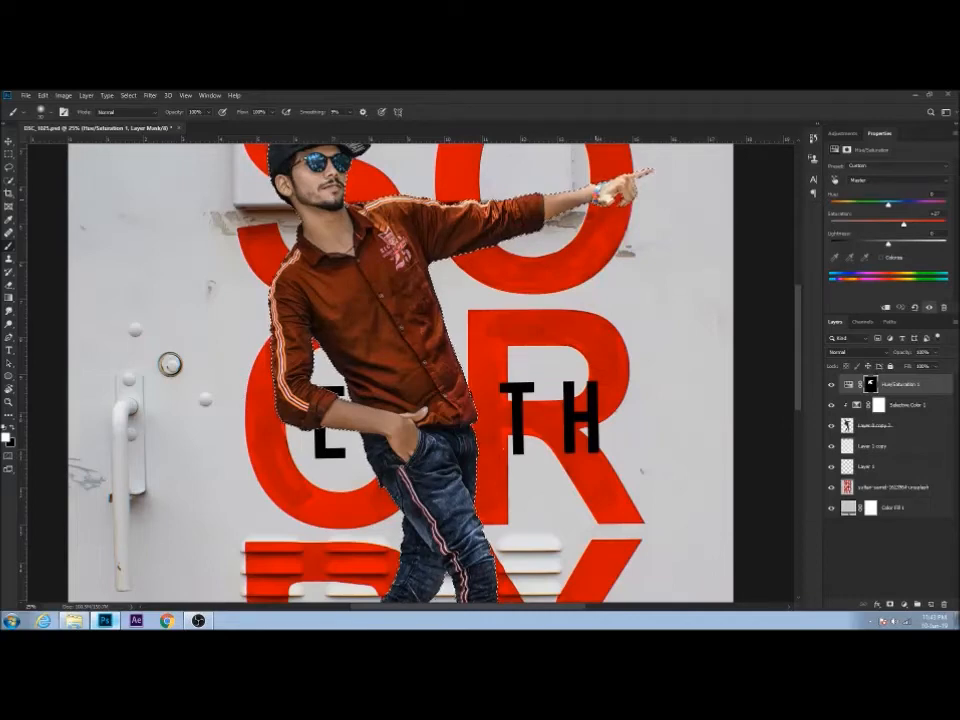
Try to reveal the recoloring on the man's cap with a larger brush, and remove the selection
left_click_drag(379, 261, 380, 327)
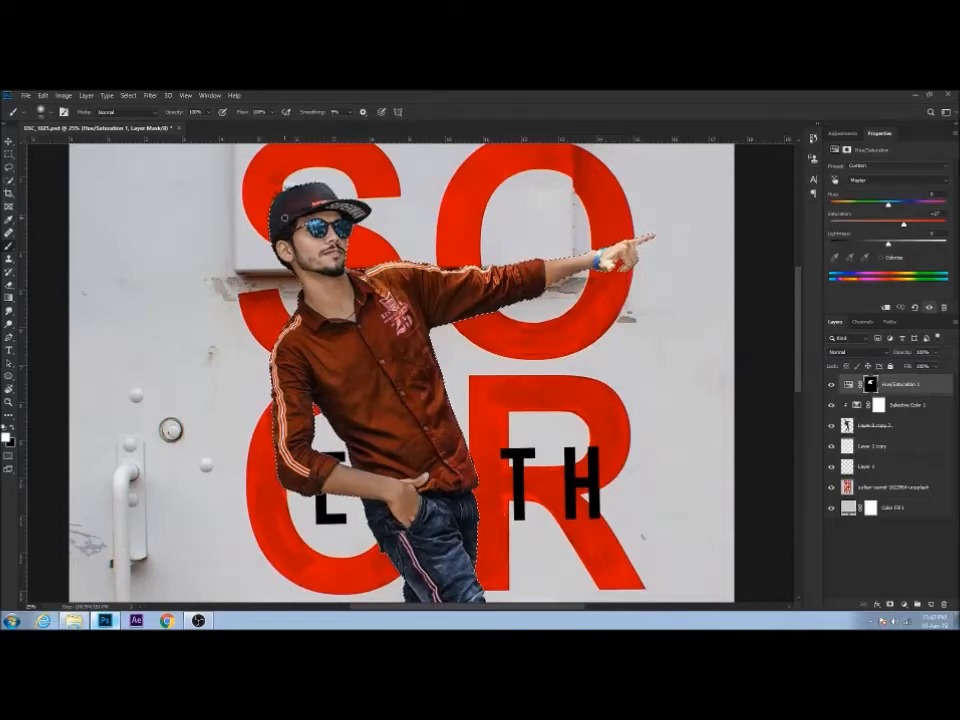
key("bracketright")
key("bracketright")
key("bracketright")
key("bracketright")
key("bracketright")
key("bracketright")
left_click_drag(280, 211, 340, 208)
key("bracketright")
key("bracketright")
key("bracketright")
key("ctrl+d")
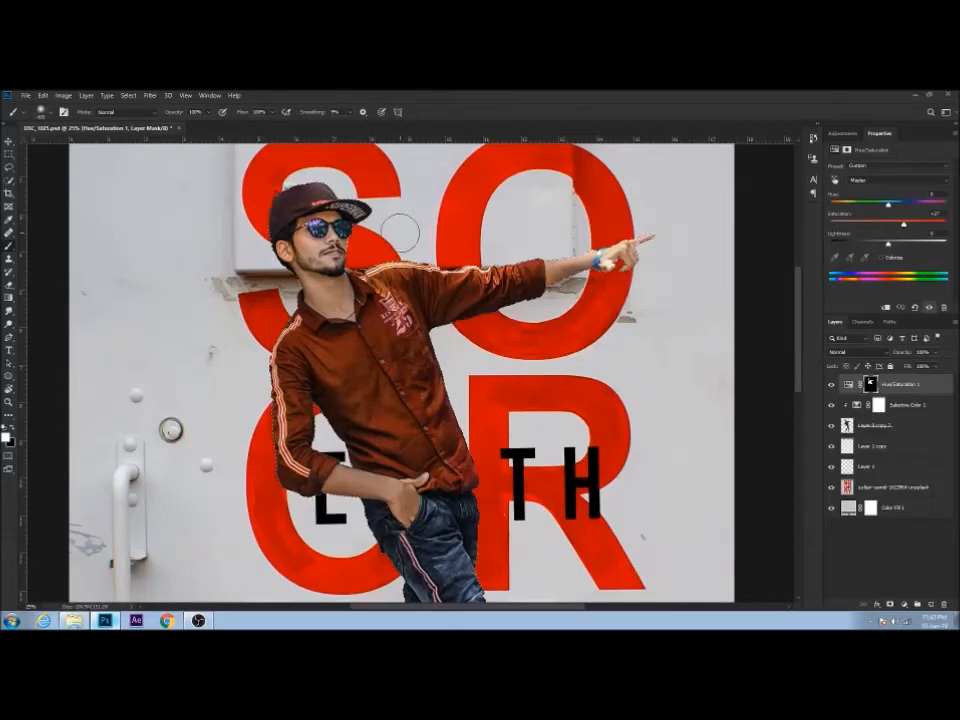
Undo the cap painting and the deselection so the outline around the man is selected again
key("ctrl+z")
key("ctrl+z")
key("ctrl+z")
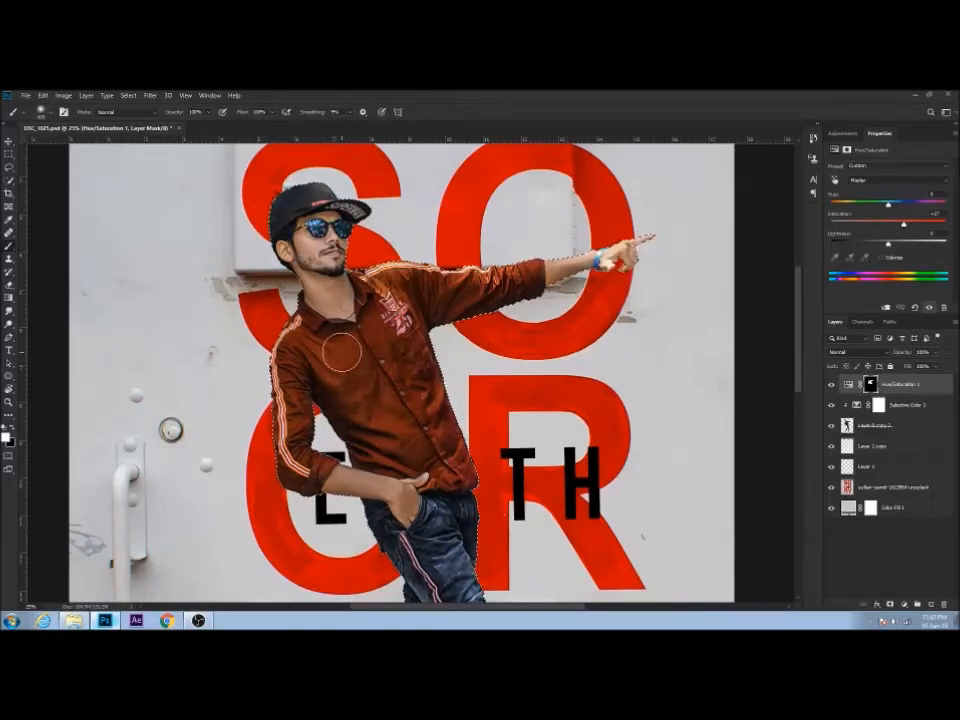
scroll(338, 347, "down", 3)
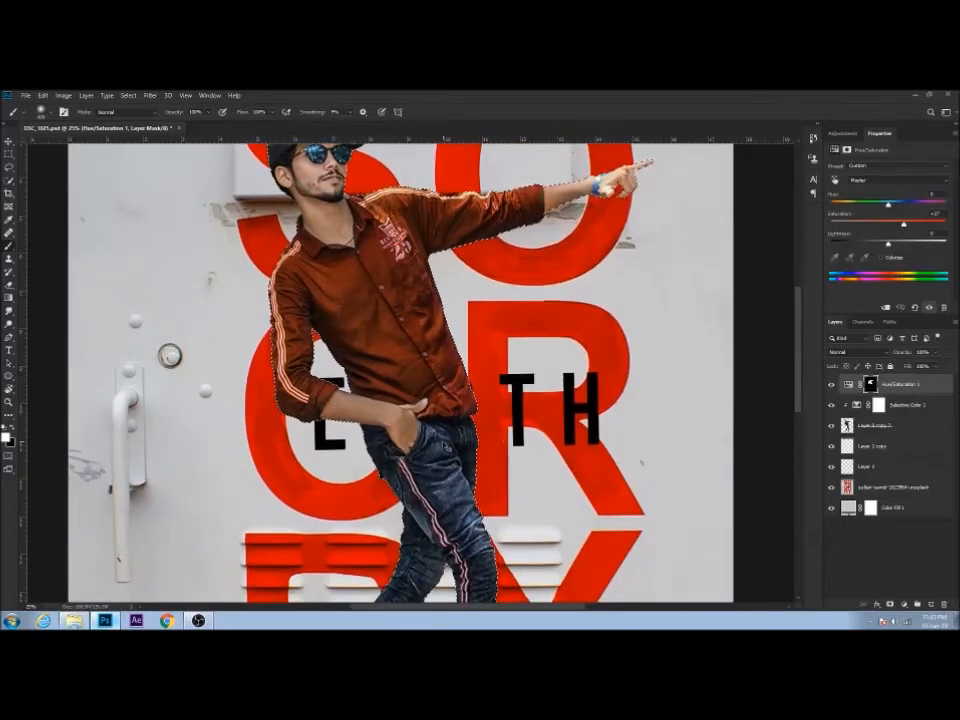
Remove the selection around the man and check the recolored shirt's edges up close and in the whole composition
key("ctrl+d")
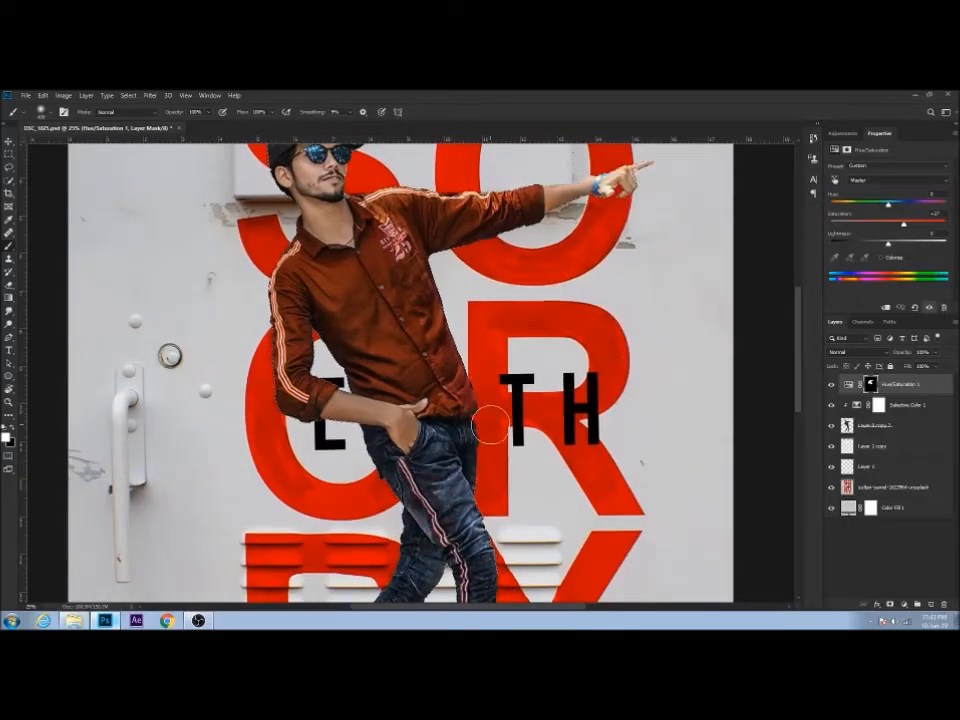
key("ctrl+plus")
key("ctrl+plus")
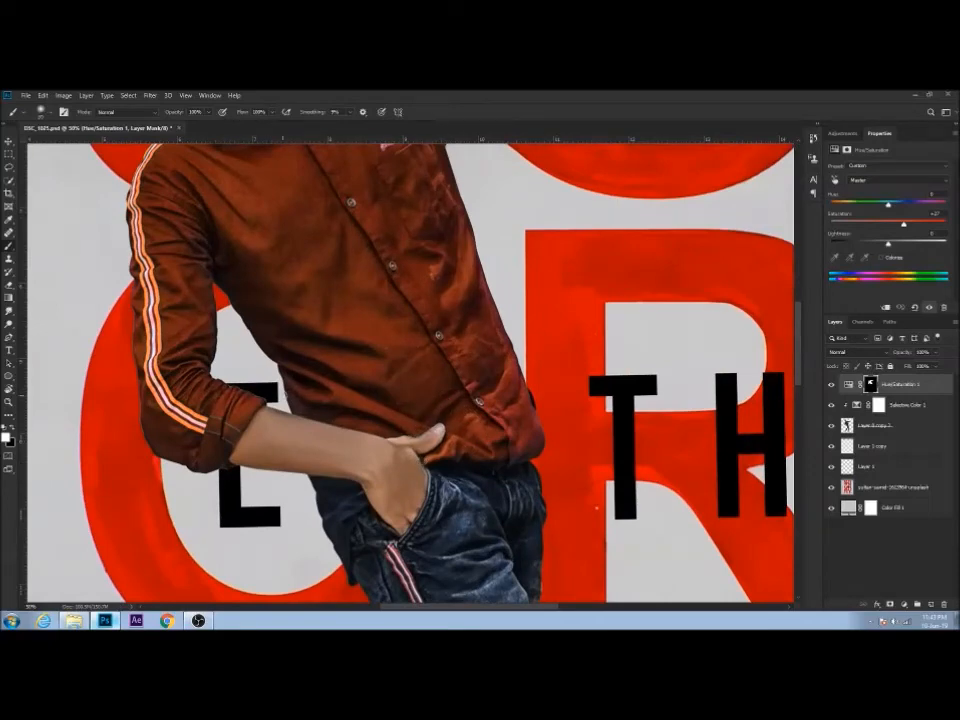
key("ctrl+0")
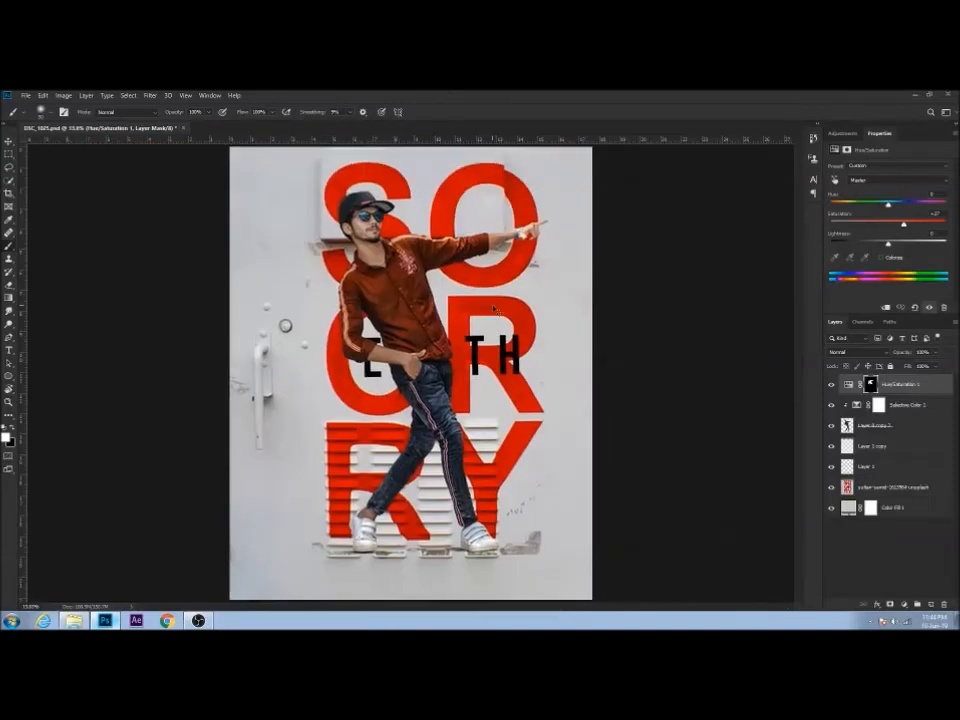
key("ctrl+minus")
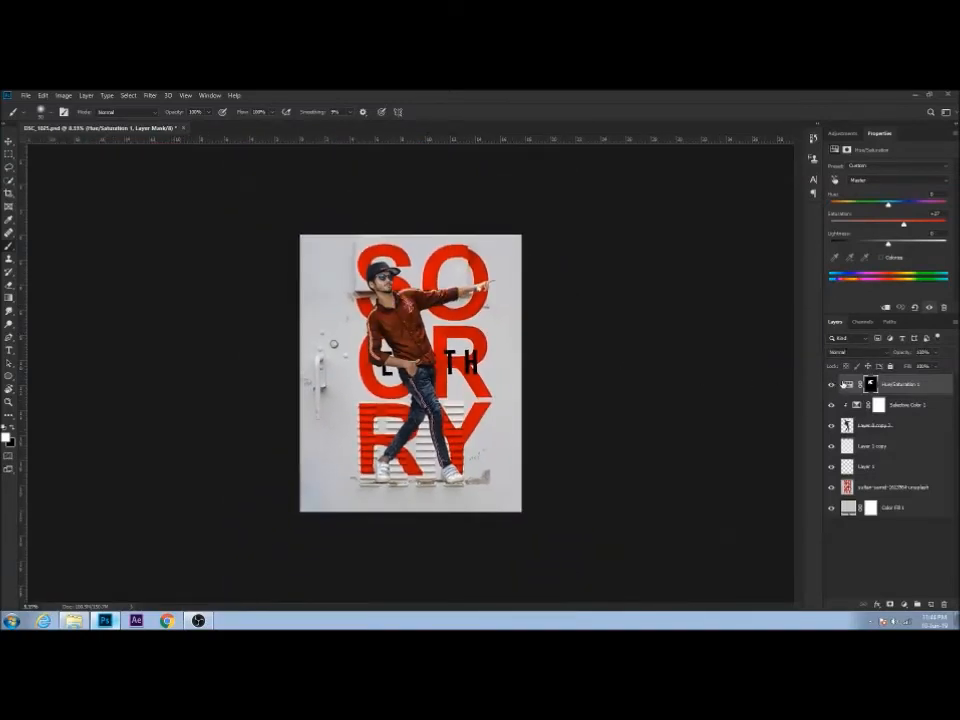
Duplicate the shirt's Hue/Saturation layer, slightly lower the copy's fill, and shift its hue toward red
key("ctrl+j")
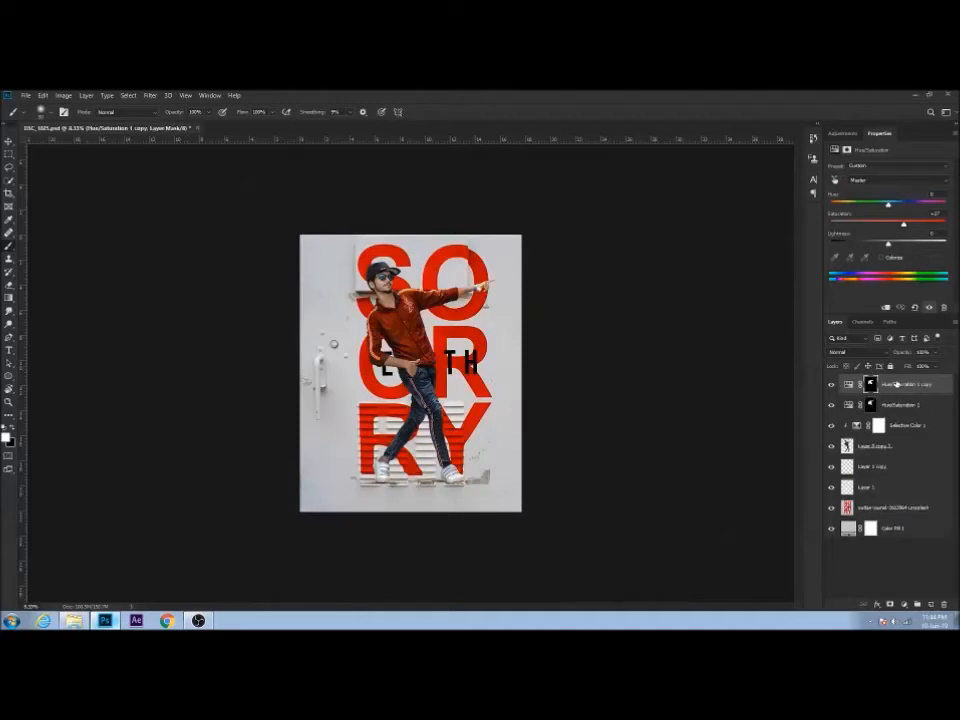
left_click(904, 367)
left_click_drag(902, 368, 895, 369)
left_click(848, 385)
left_click(879, 205)
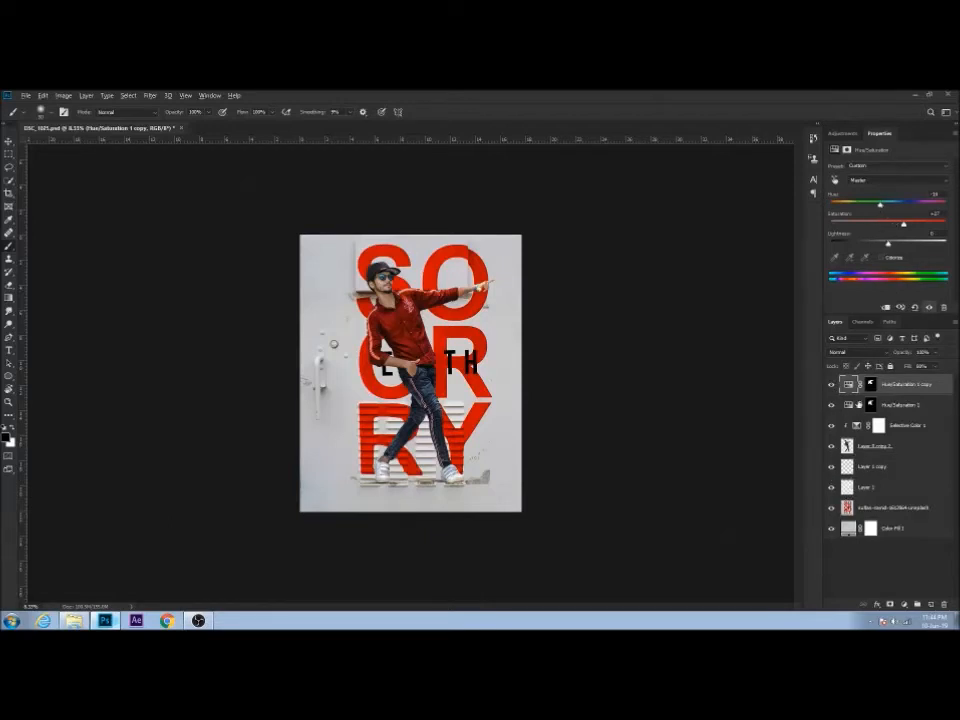
Add a Selective Color adjustment on top and, for Reds, set Cyan to -100% and adjust Magenta and Yellow
left_click(8, 141)
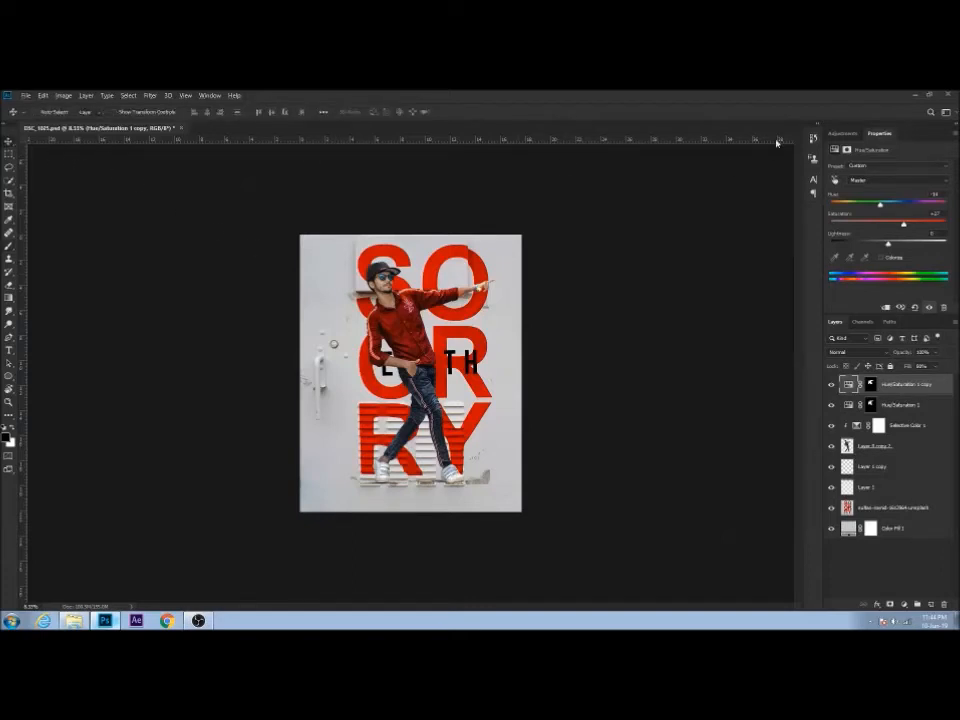
left_click(843, 134)
left_click(899, 183)
left_click(895, 177)
left_click(870, 183)
left_click_drag(888, 199, 830, 199)
left_click_drag(888, 218, 861, 220)
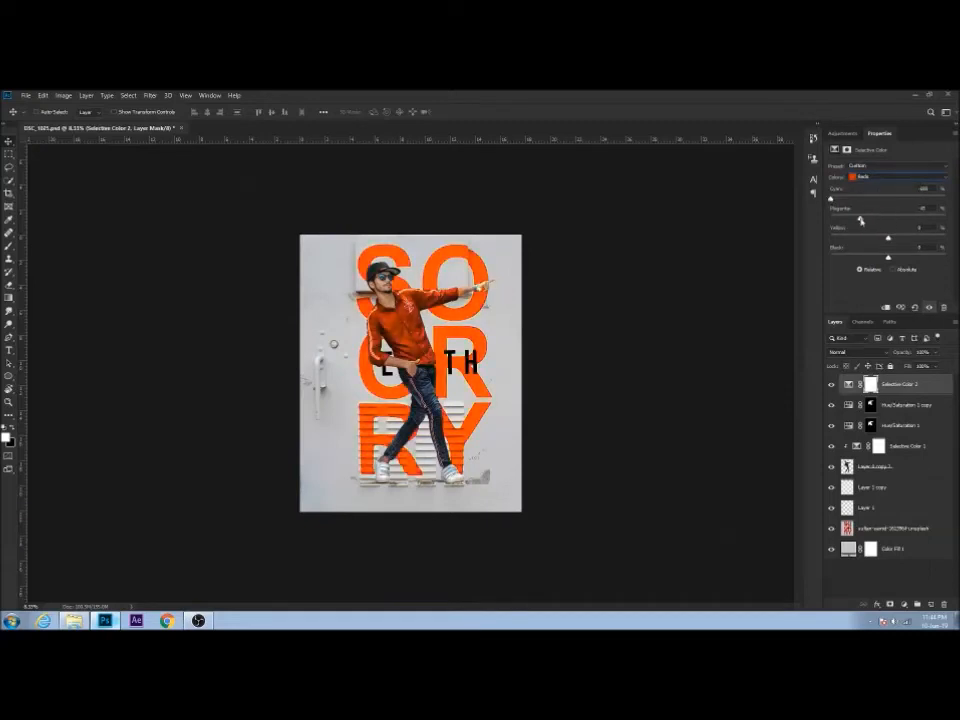
mouse_move(867, 220)
left_mouse_down()
mouse_move(880, 223)
mouse_move(870, 222)
left_mouse_up()
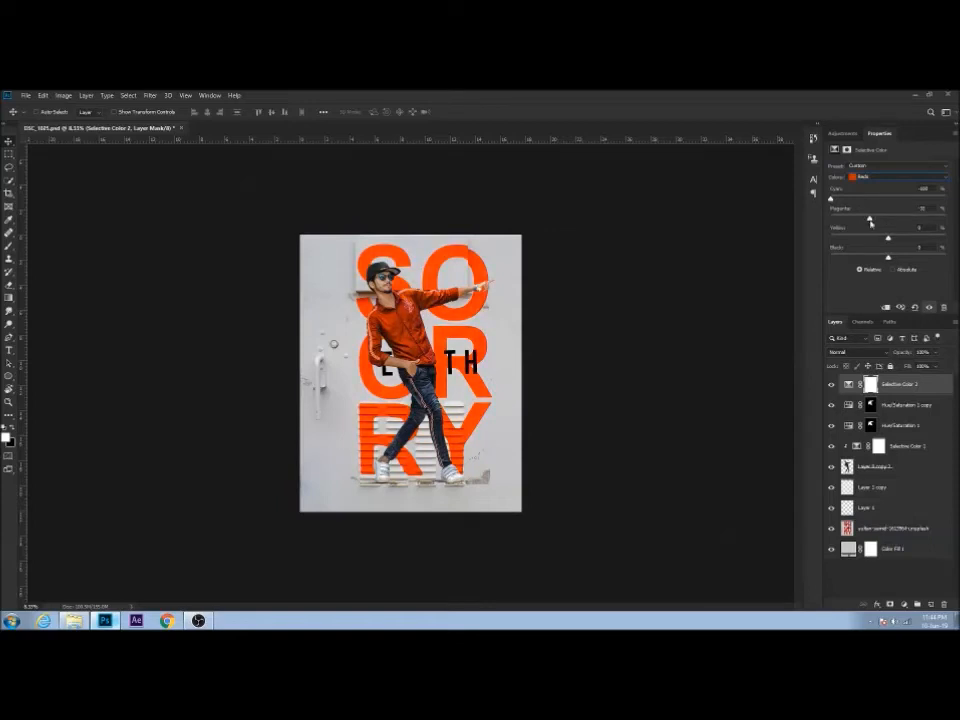
left_click_drag(877, 222, 895, 240)
Adjust the Cyan, Magenta and Yellow amounts for Yellows in the new Selective Color layer
left_click(887, 176)
left_click(887, 186)
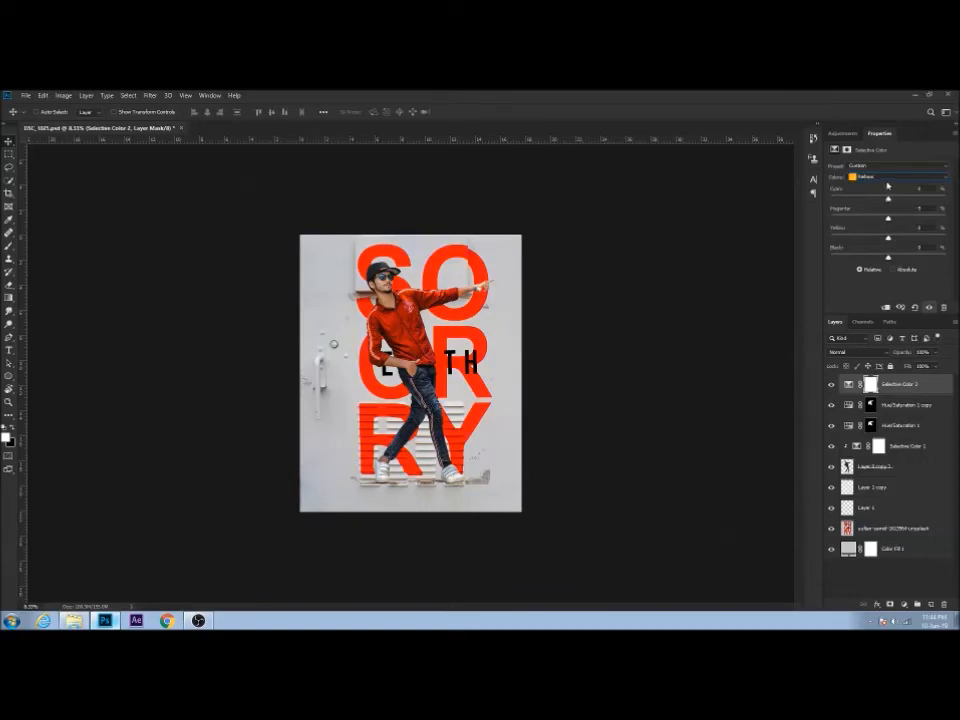
left_click_drag(889, 201, 904, 222)
mouse_move(888, 239)
left_mouse_down()
mouse_move(849, 240)
mouse_move(886, 240)
mouse_move(842, 206)
mouse_move(880, 204)
mouse_move(831, 222)
mouse_move(852, 219)
mouse_move(855, 199)
mouse_move(867, 222)
mouse_move(851, 198)
mouse_move(849, 221)
mouse_move(869, 202)
mouse_move(879, 220)
left_mouse_up()
Go through the remaining Selective Color ranges and set Whites to about -42% Cyan, -17% Magenta and -31% Yellow
left_click(886, 177)
left_click(885, 215)
left_click(886, 177)
left_click(885, 253)
left_click(882, 177)
left_click(880, 265)
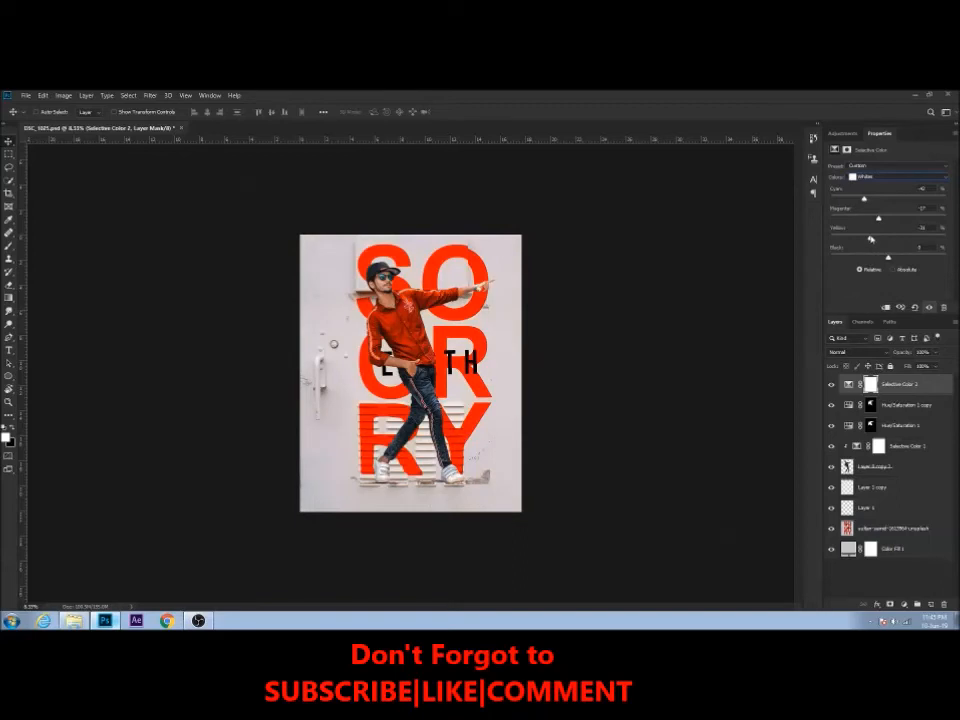
Add another Selective Color adjustment and, for Whites, set Cyan to +37% and Yellow to about -20% for a bluish wall
left_click(852, 135)
left_click(887, 184)
mouse_move(888, 201)
left_mouse_down()
mouse_move(913, 218)
mouse_move(882, 219)
left_mouse_up()
key("ctrl+0")
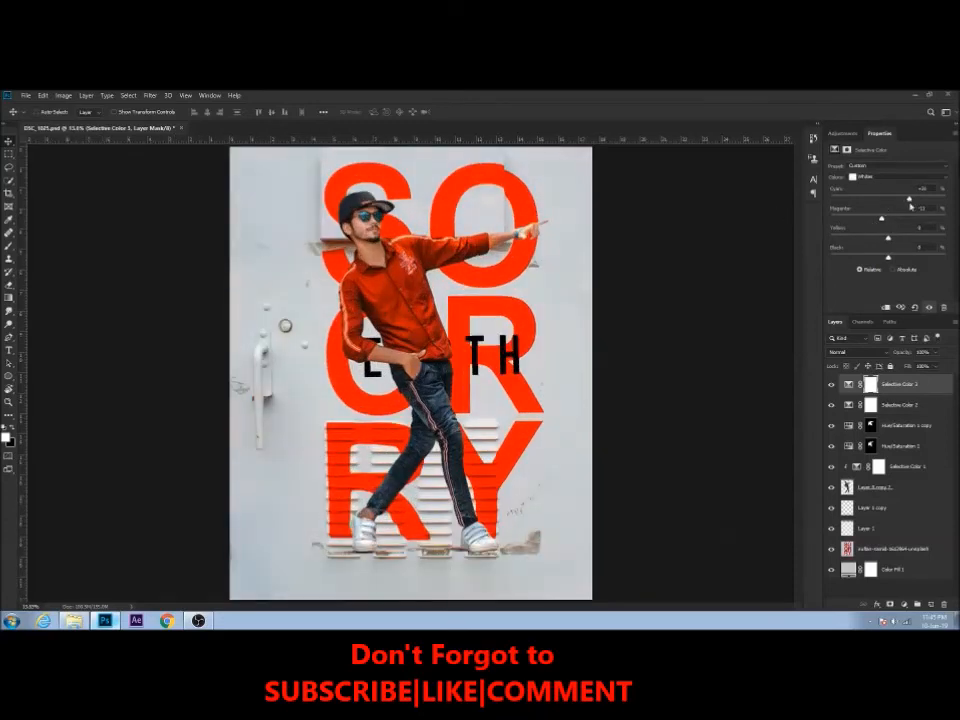
mouse_move(882, 220)
left_mouse_down()
mouse_move(909, 220)
mouse_move(871, 221)
mouse_move(888, 221)
mouse_move(877, 240)
left_mouse_up()
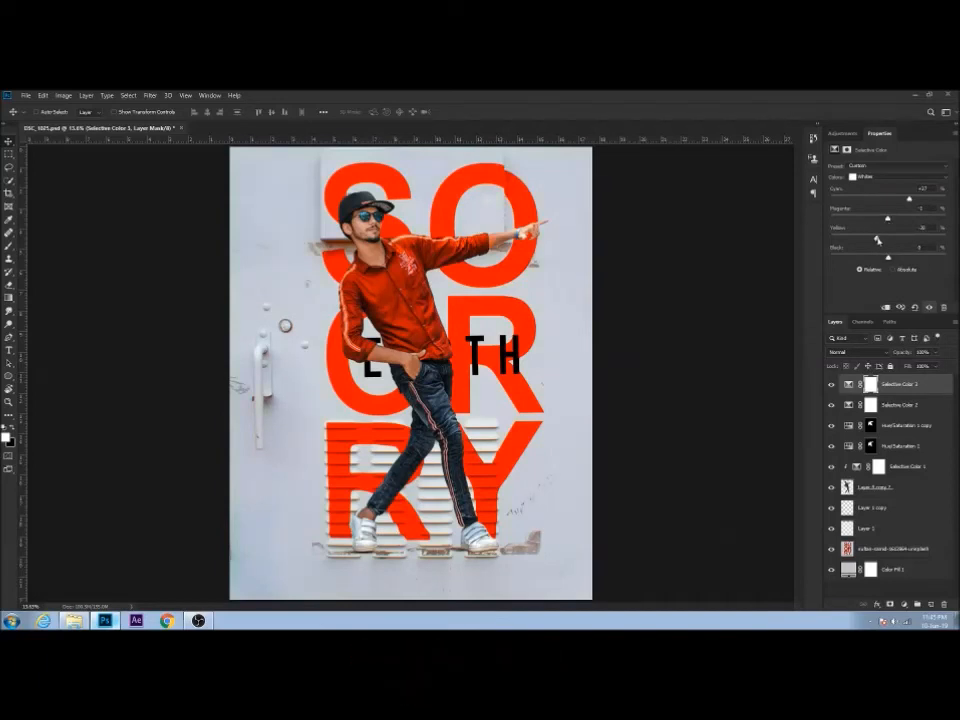
Add a Curves adjustment on top and adjust its RGB and Red curves
key("ctrl+minus")
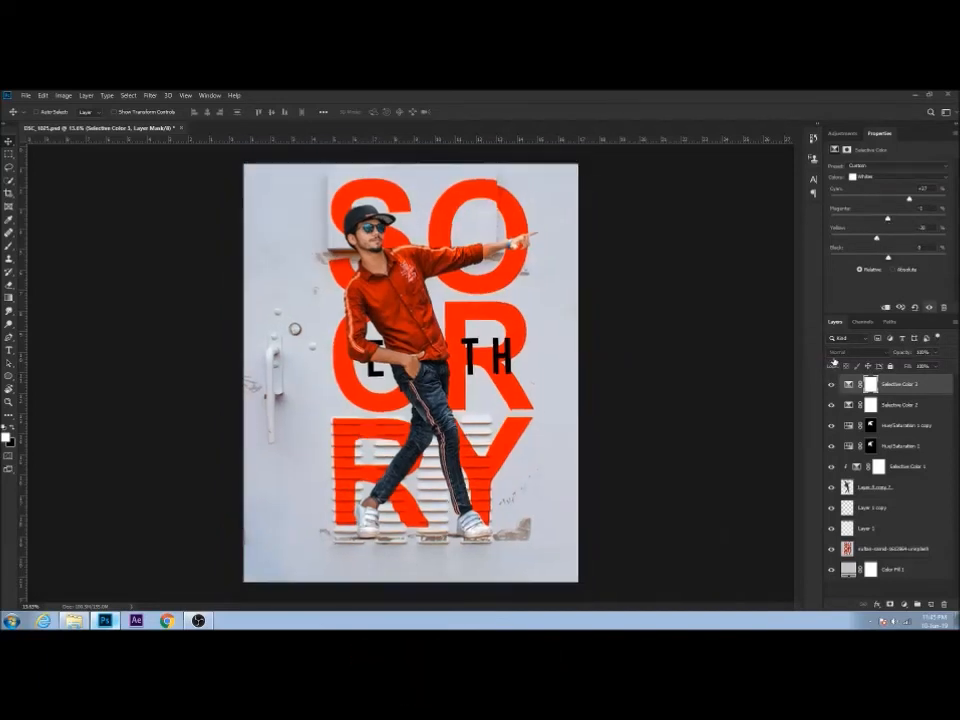
left_click(842, 133)
left_click(862, 154)
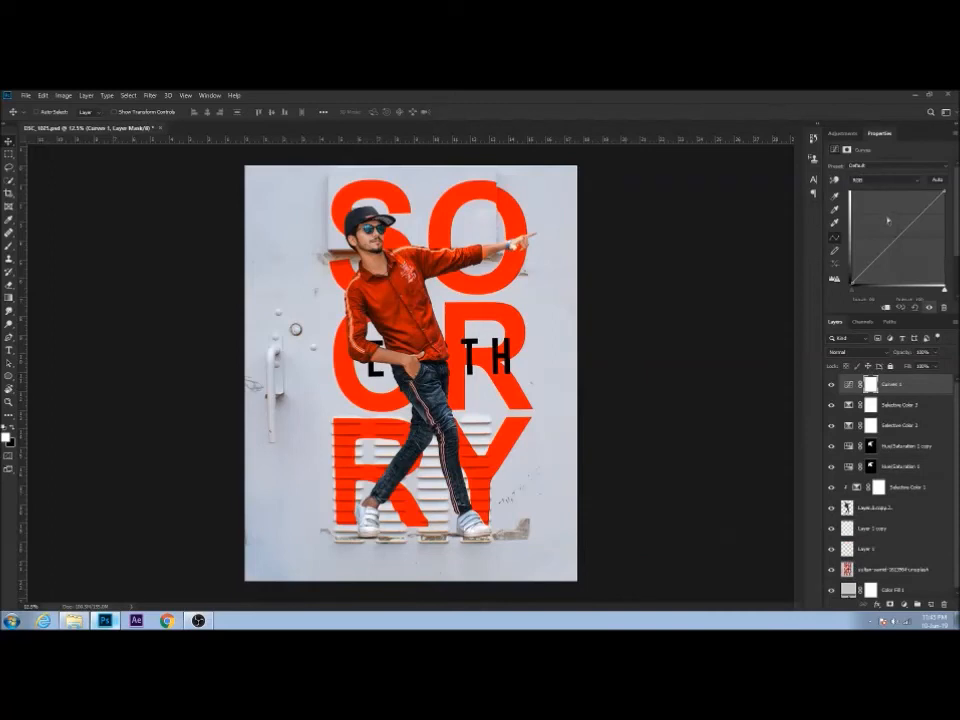
mouse_move(901, 231)
left_mouse_down()
mouse_move(906, 238)
mouse_move(910, 228)
left_mouse_up()
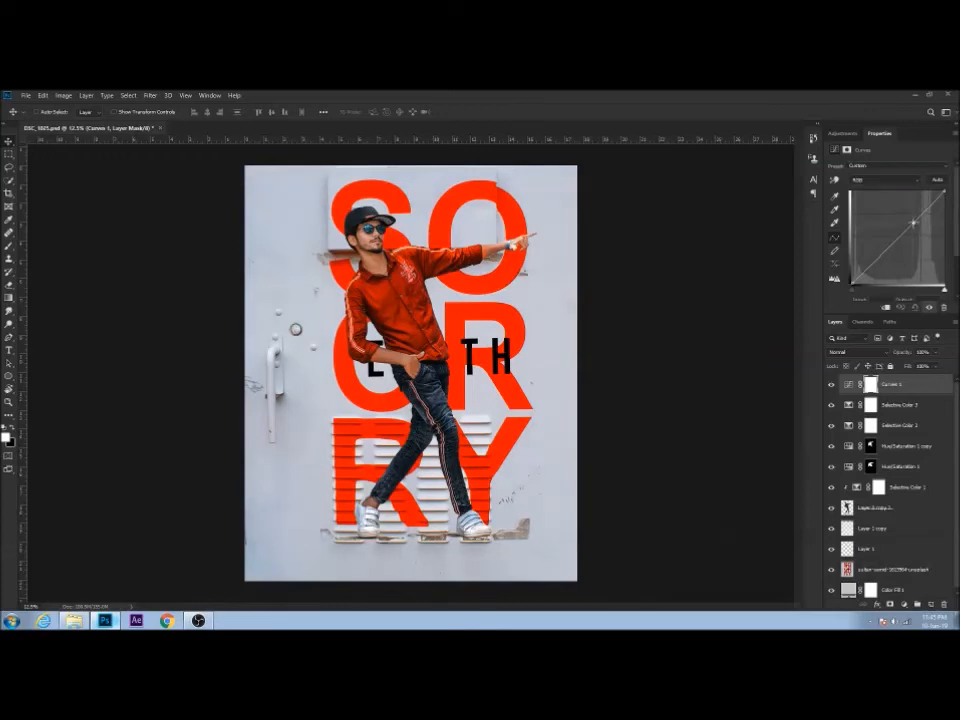
left_click(887, 181)
left_click(888, 195)
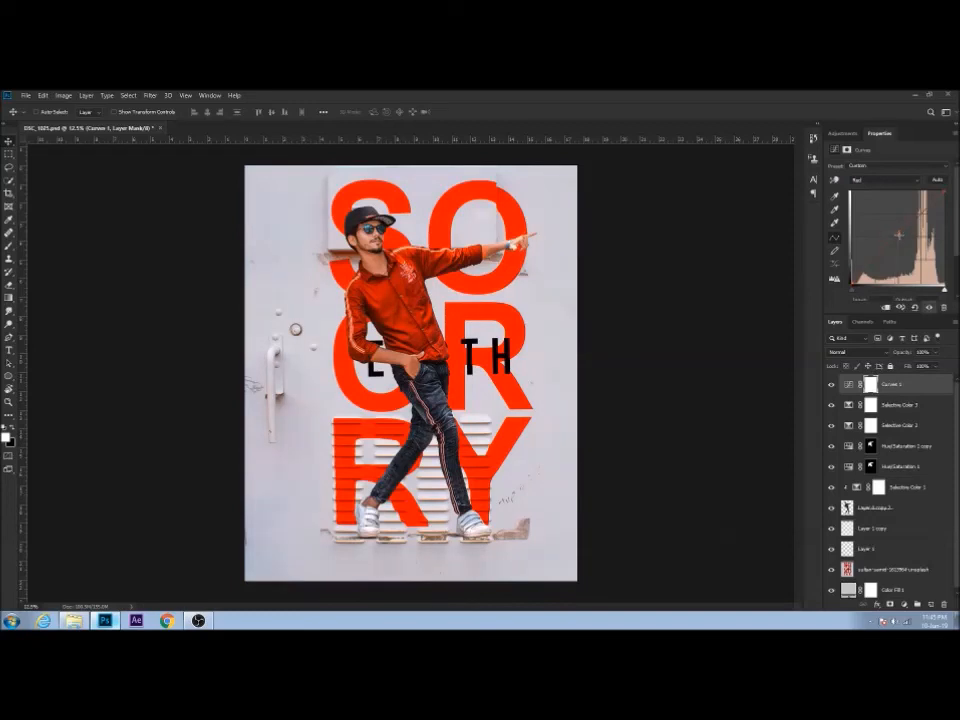
Adjust the Green and Blue curves of the Curves layer, comparing the image with the layer hidden and shown
left_click(873, 182)
left_click(888, 209)
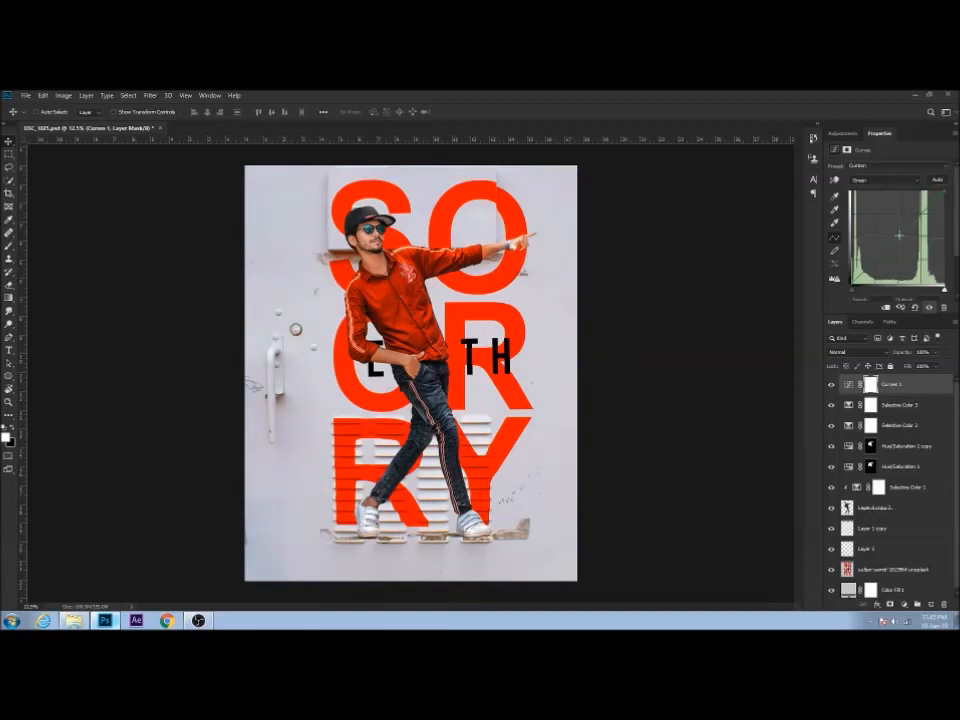
key("ctrl+minus")
left_click(836, 386)
key("ctrl+0")
left_click(867, 183)
left_click(886, 218)
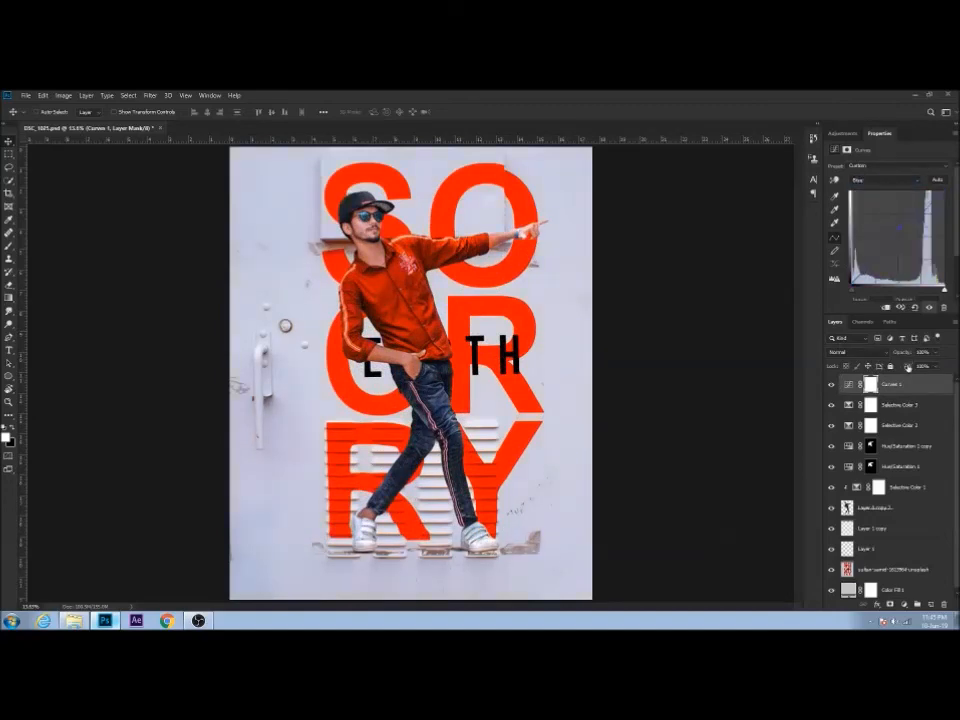
Toggle the Curves layer to compare its effect, and reduce its fill to 19%
left_click(831, 385)
left_click(831, 385)
left_click_drag(909, 368, 906, 370)
Add a Channel Mixer adjustment and fine-tune the Red and Green amounts of the Red output channel
left_click(845, 133)
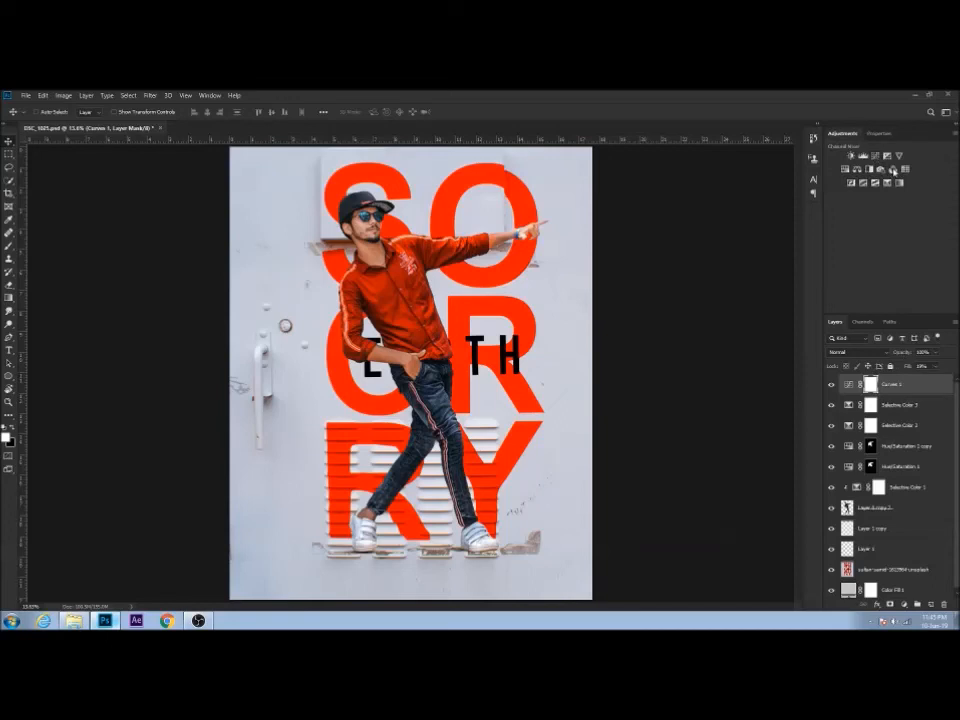
key("ctrl+minus")
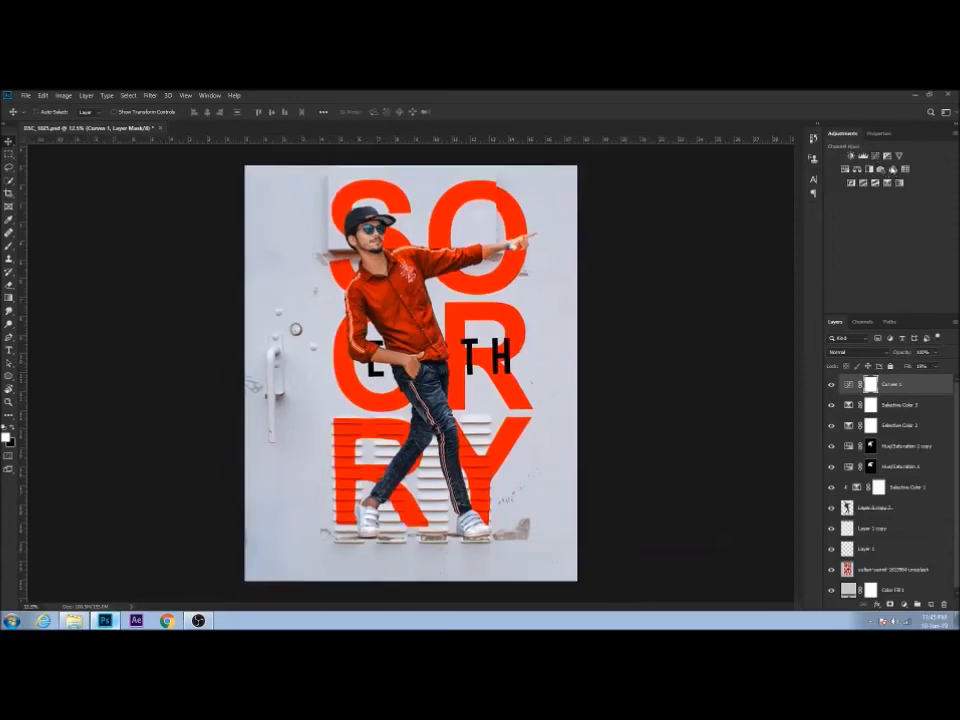
left_click(893, 169)
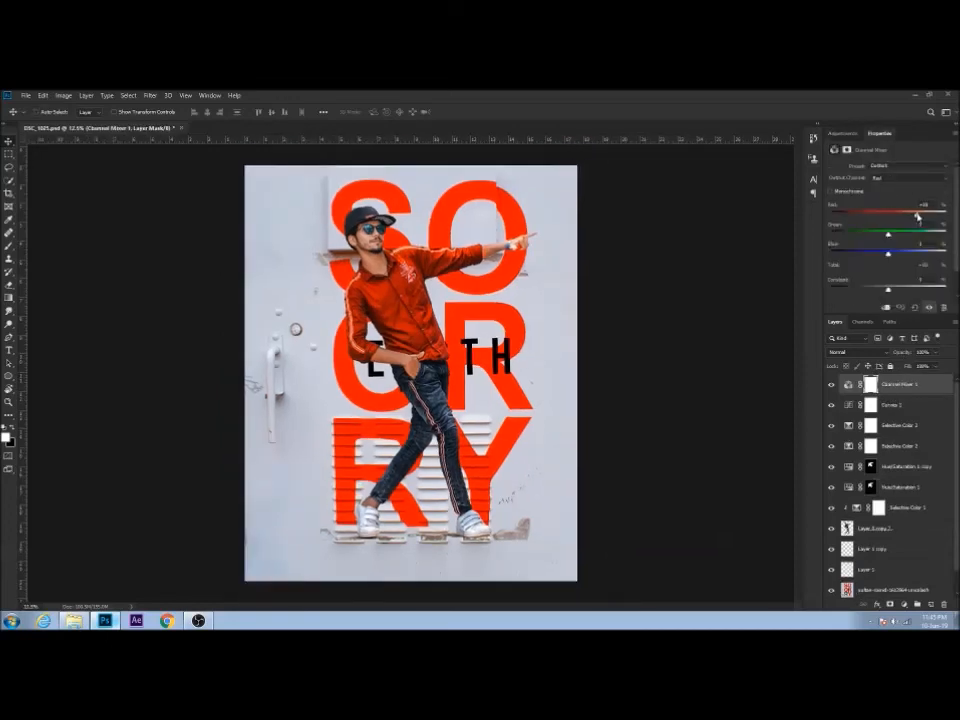
left_click_drag(893, 236, 887, 236)
Stamp all visible layers into a new layer and, in the Camera Raw filter, set Highlights -25, Shadows +24 and Clarity +7
left_click(848, 384)
key("ctrl+alt+shift+e")
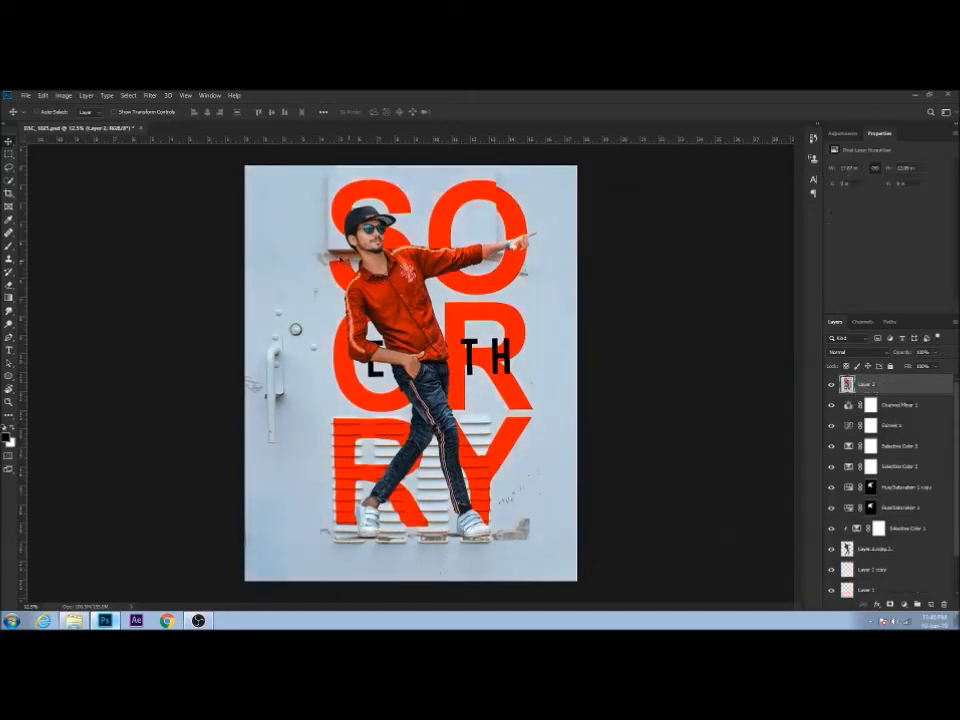
left_click(149, 95)
left_click(176, 156)
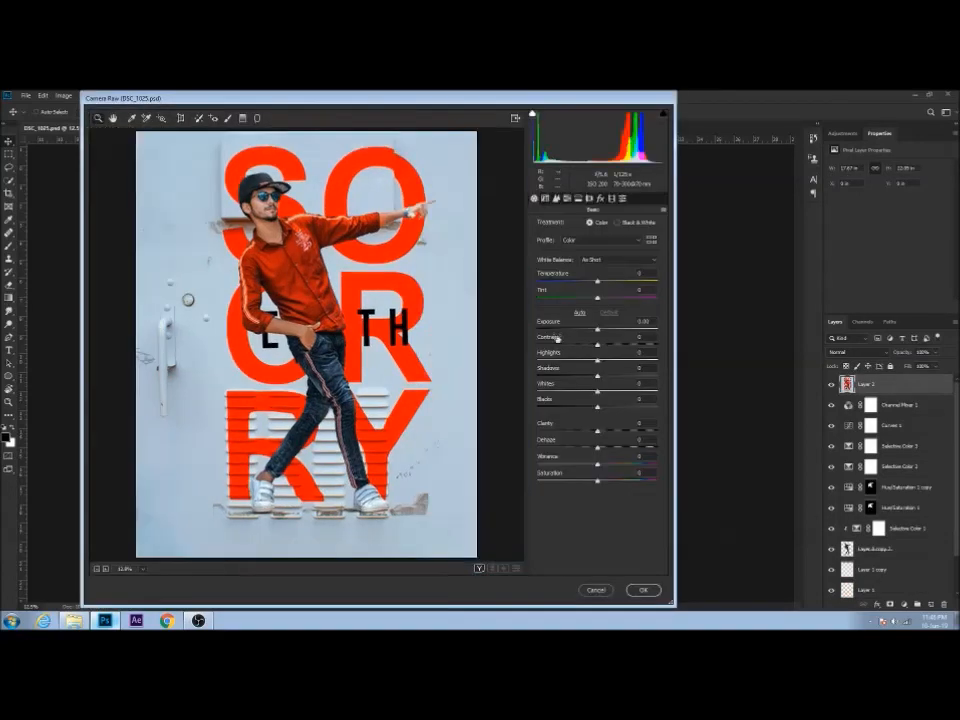
left_click_drag(597, 361, 613, 376)
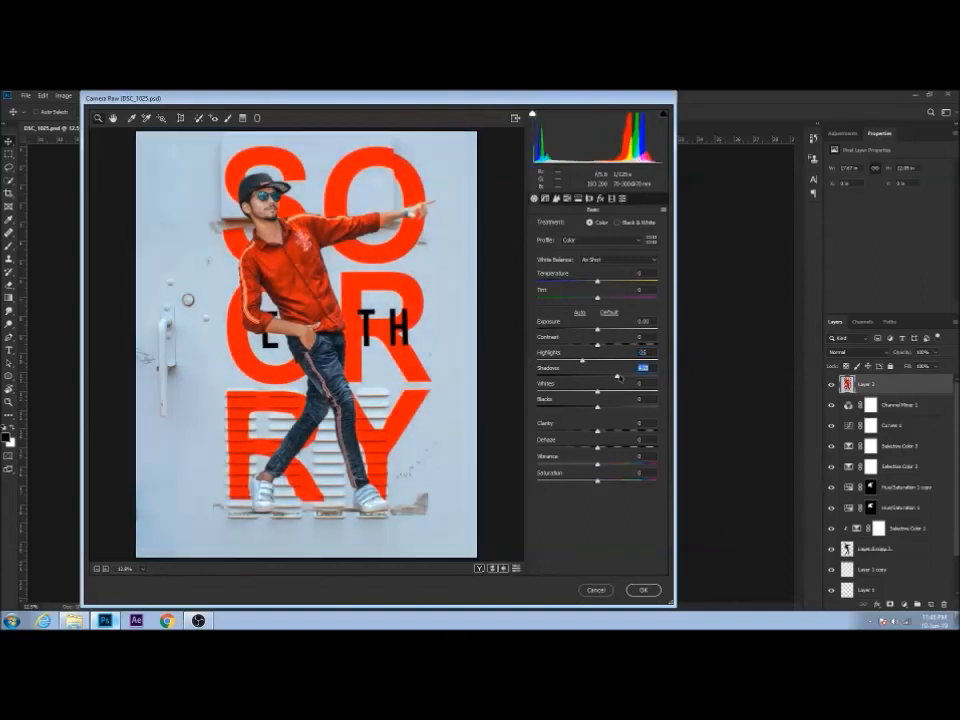
left_click(597, 425)
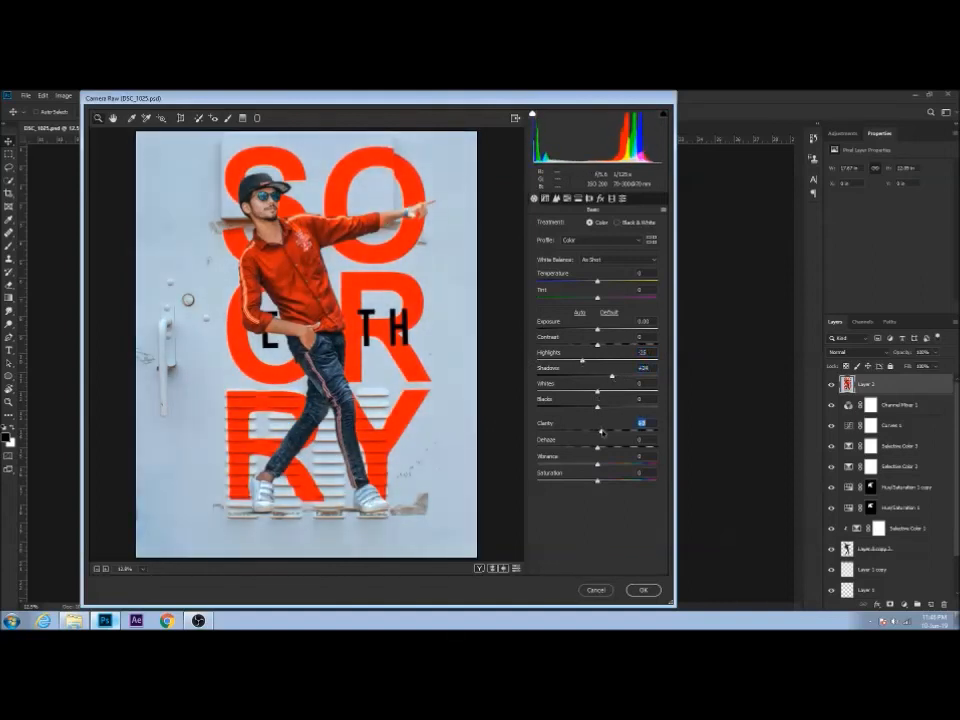
In Camera Raw's calibration, set the Blue Primary hue to about -32 and Green Primary hue to about +23, and slightly raise the Red Primary hue
left_click(612, 199)
left_click_drag(598, 388, 581, 390)
left_click_drag(597, 343, 611, 345)
left_click_drag(597, 295, 604, 297)
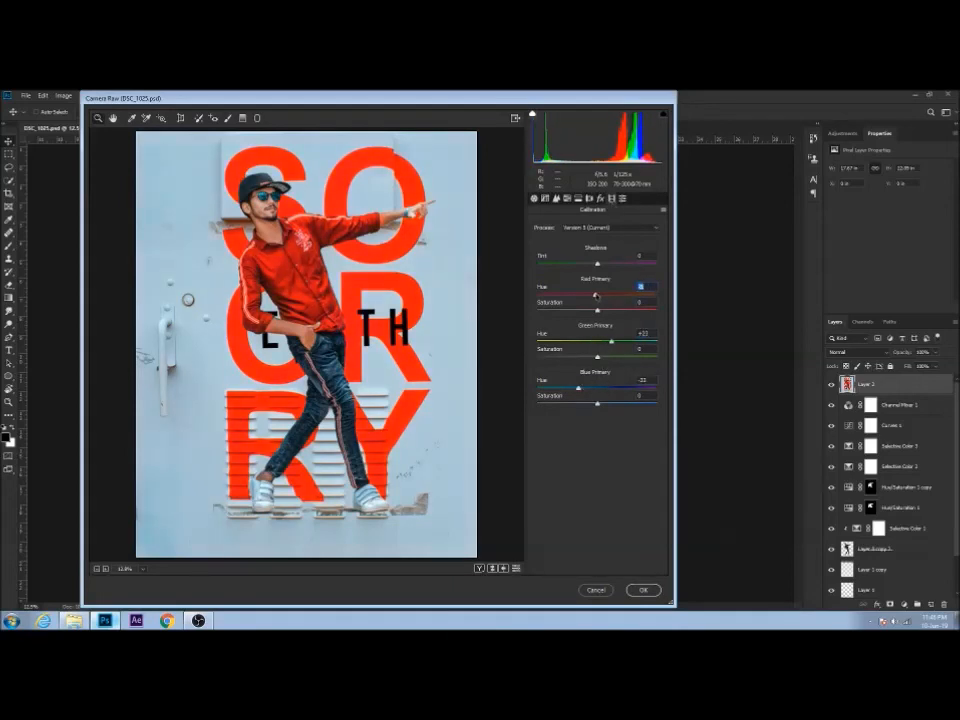
Slightly lower the Oranges saturation in the HSL adjustments and add a small amount of sharpening
left_click(567, 199)
mouse_move(598, 279)
left_mouse_down()
mouse_move(614, 281)
mouse_move(587, 284)
left_mouse_up()
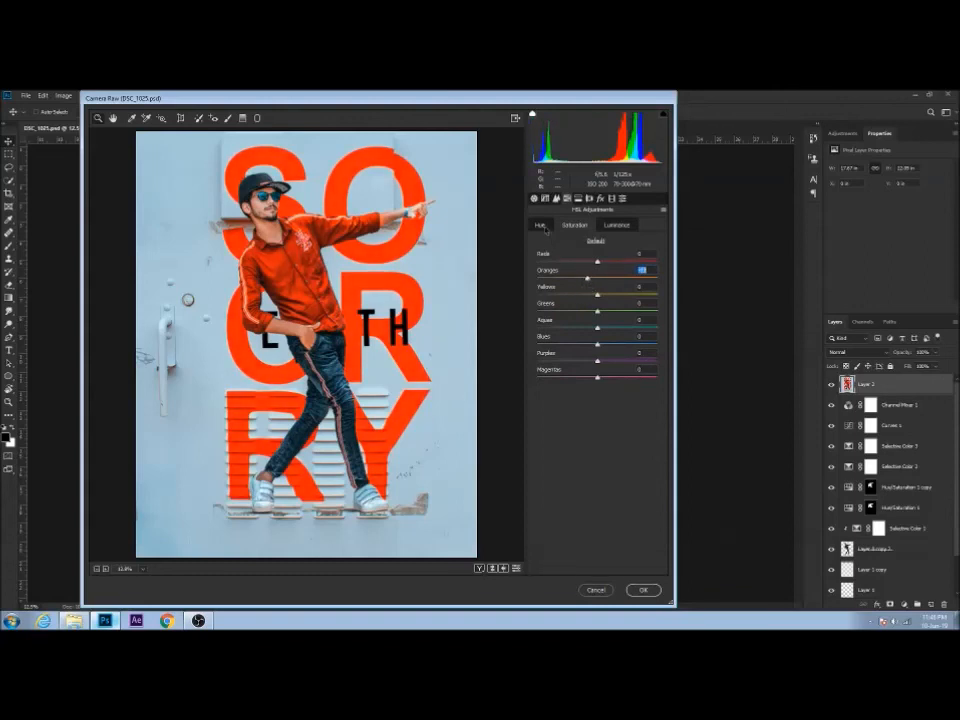
left_click(556, 198)
left_click_drag(537, 240, 549, 240)
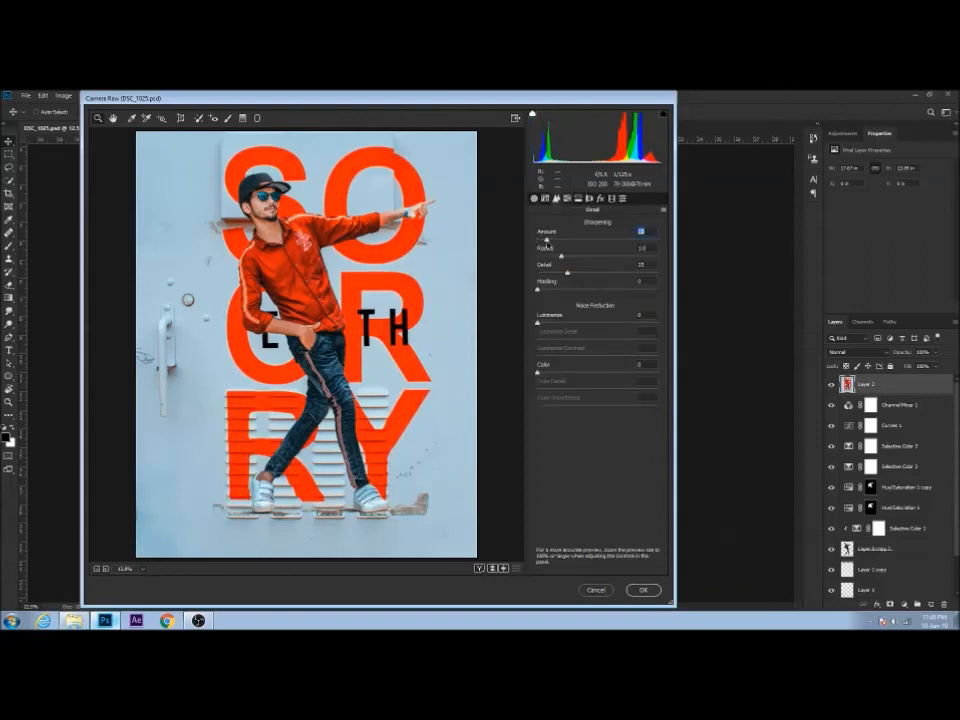
Add a slight dark post-crop vignette, and fine-tune the basic tones with Clarity +10 and slightly lower Vibrance
left_click(589, 199)
left_click(600, 199)
left_click_drag(597, 330, 590, 330)
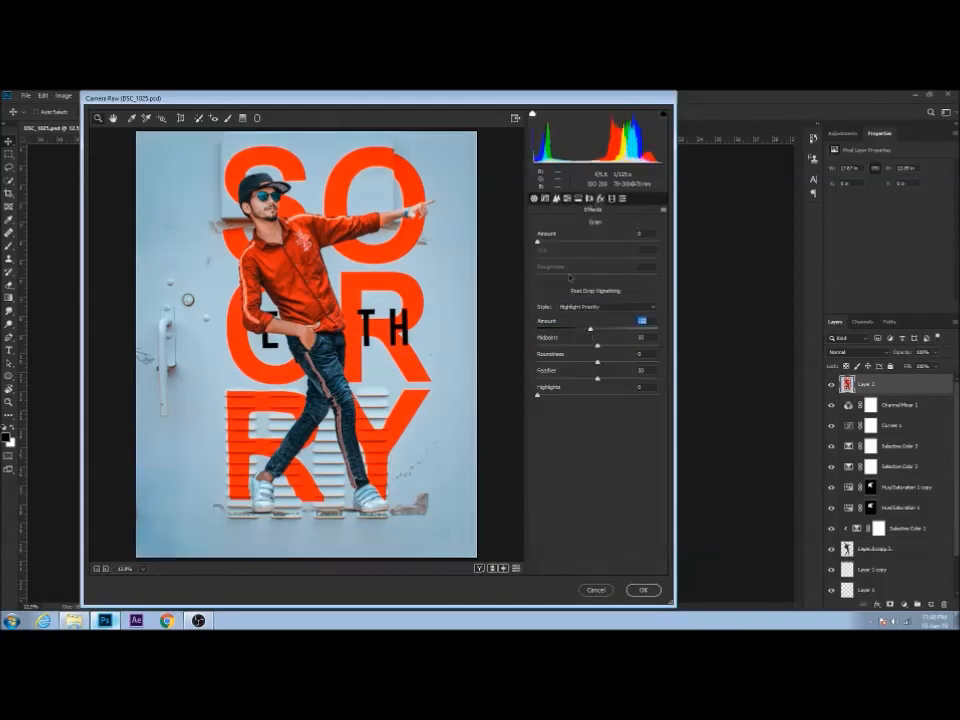
left_click(534, 199)
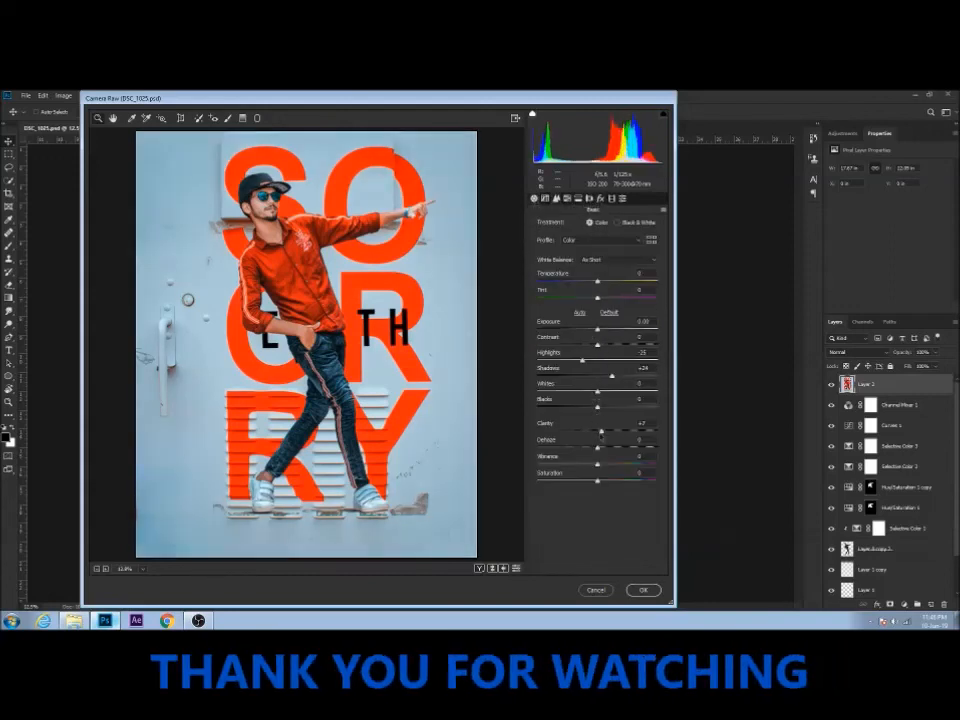
left_click_drag(598, 464, 592, 464)
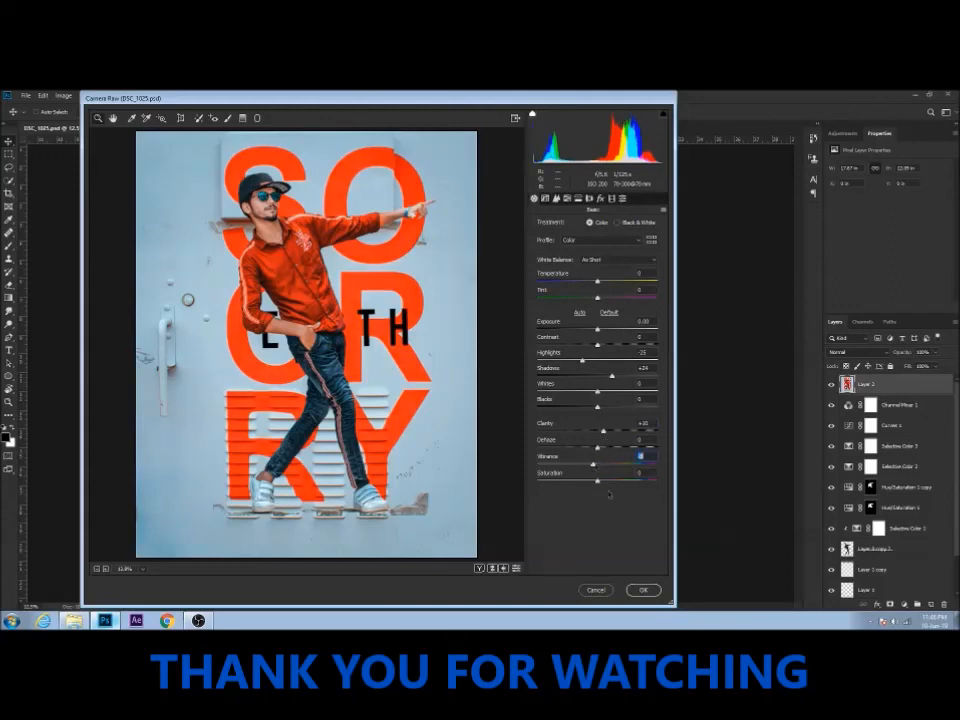